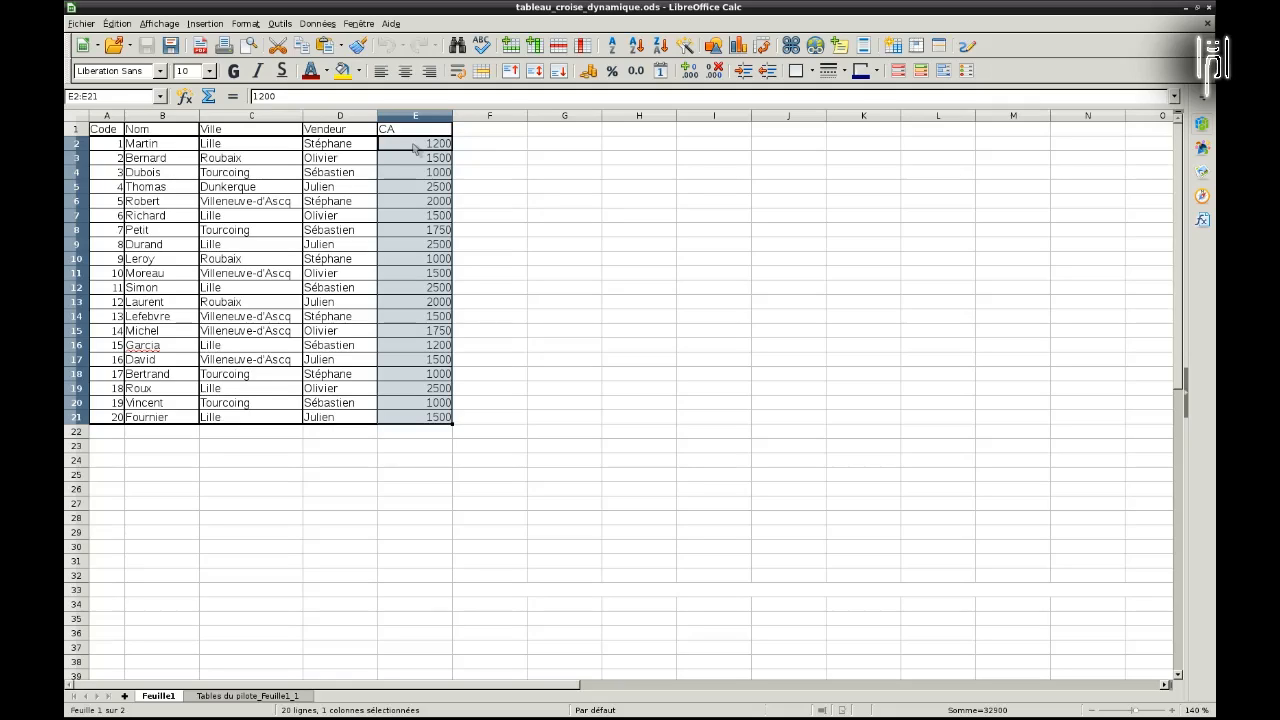
Start a conditional format on the CA values E2:E21 with the condition that the cell value is less than (inférieur à) 1500.
click(414, 302)
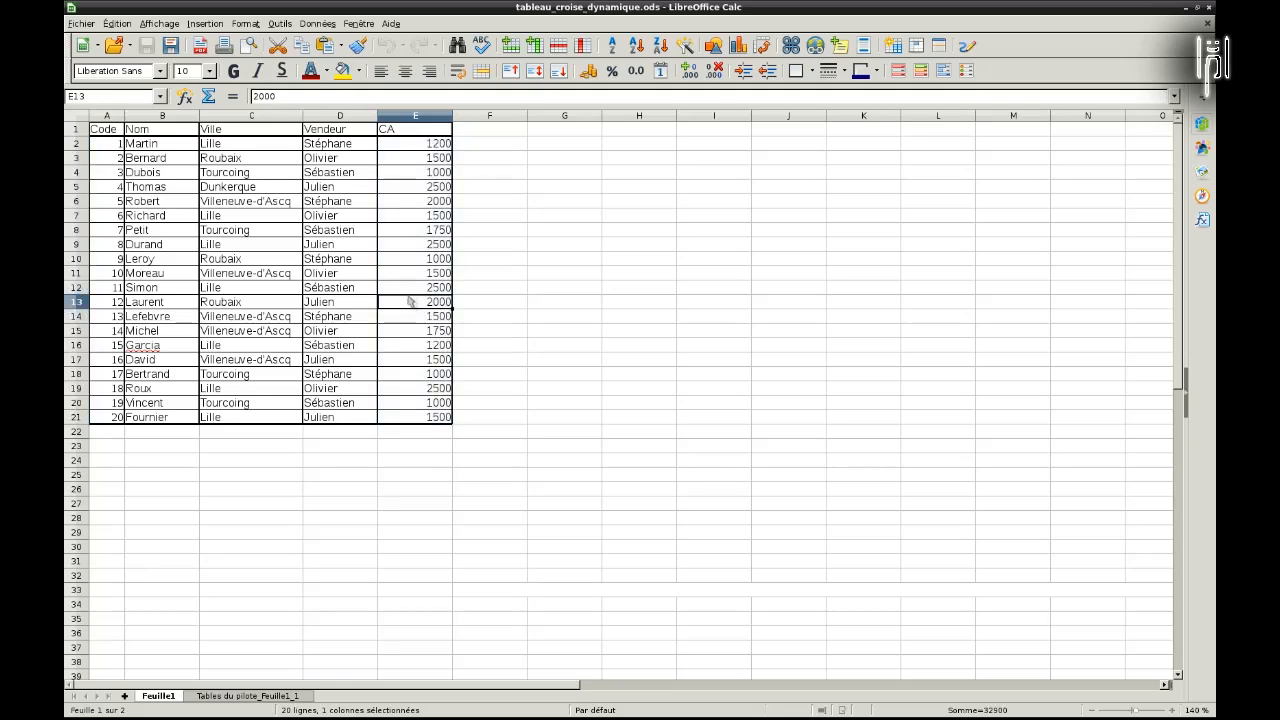
drag(404, 147, 424, 418)
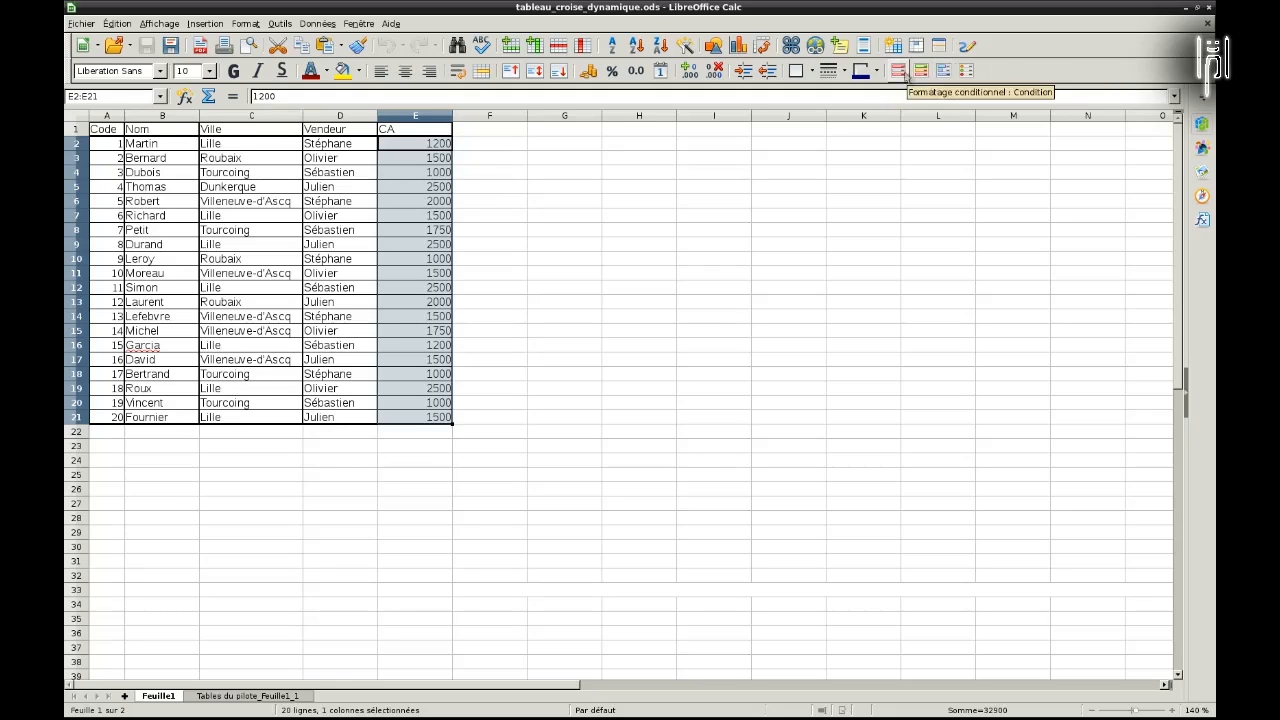
click(246, 25)
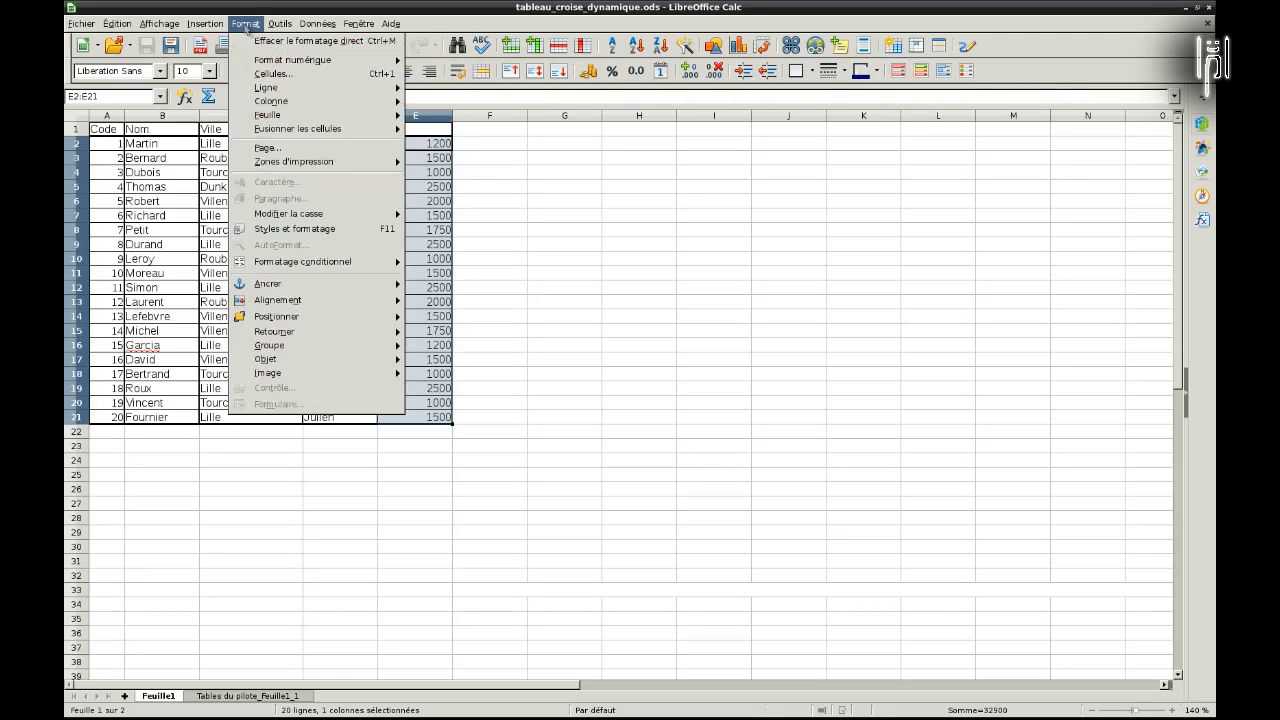
mouse_move(298, 265)
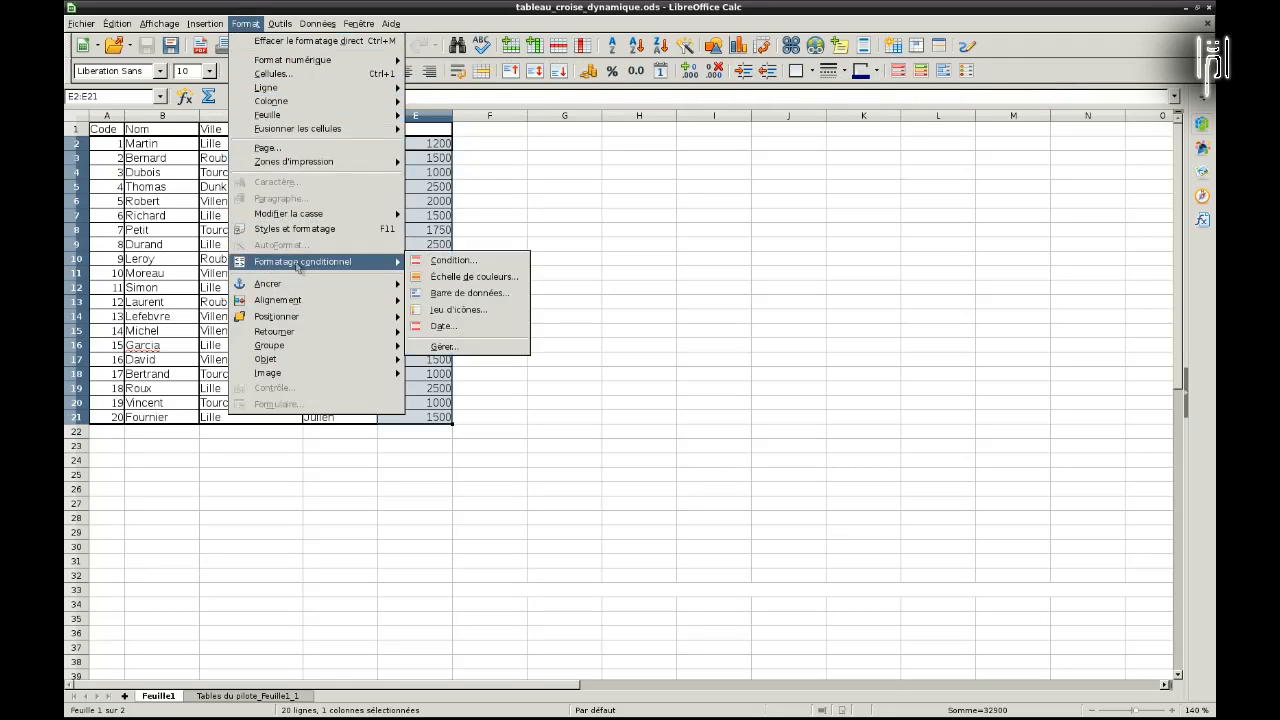
click(450, 261)
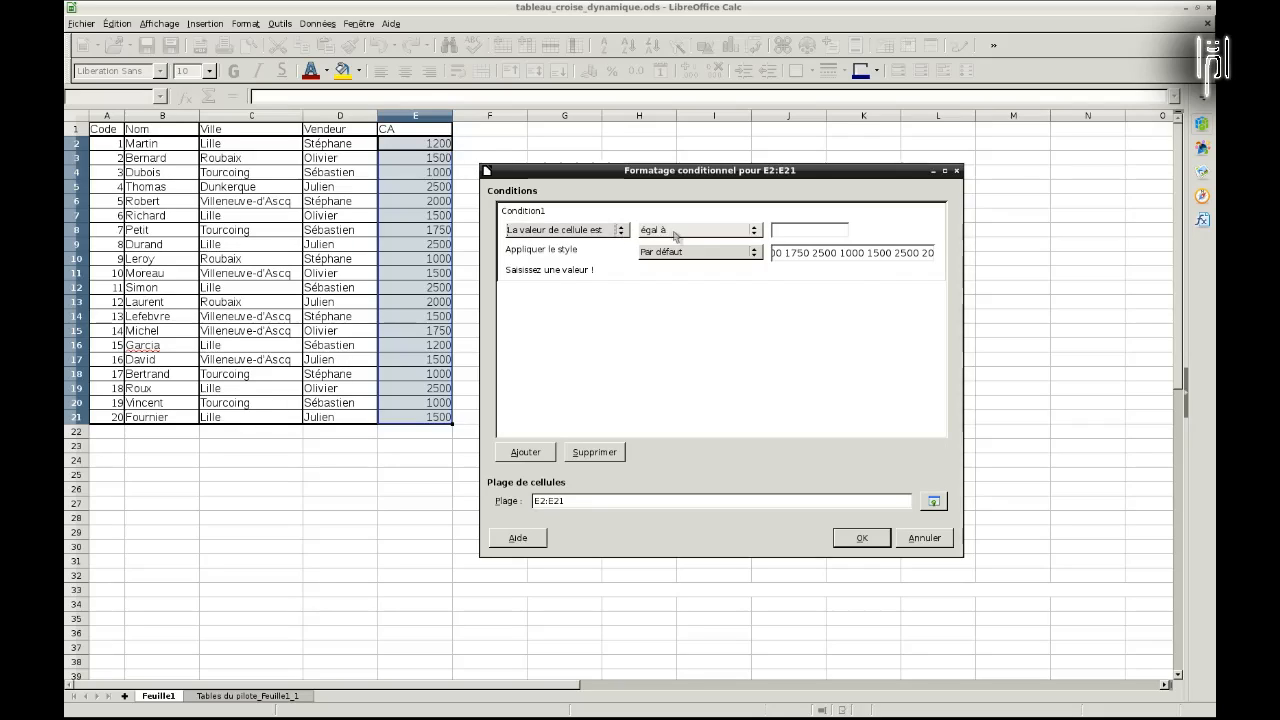
click(676, 236)
click(676, 255)
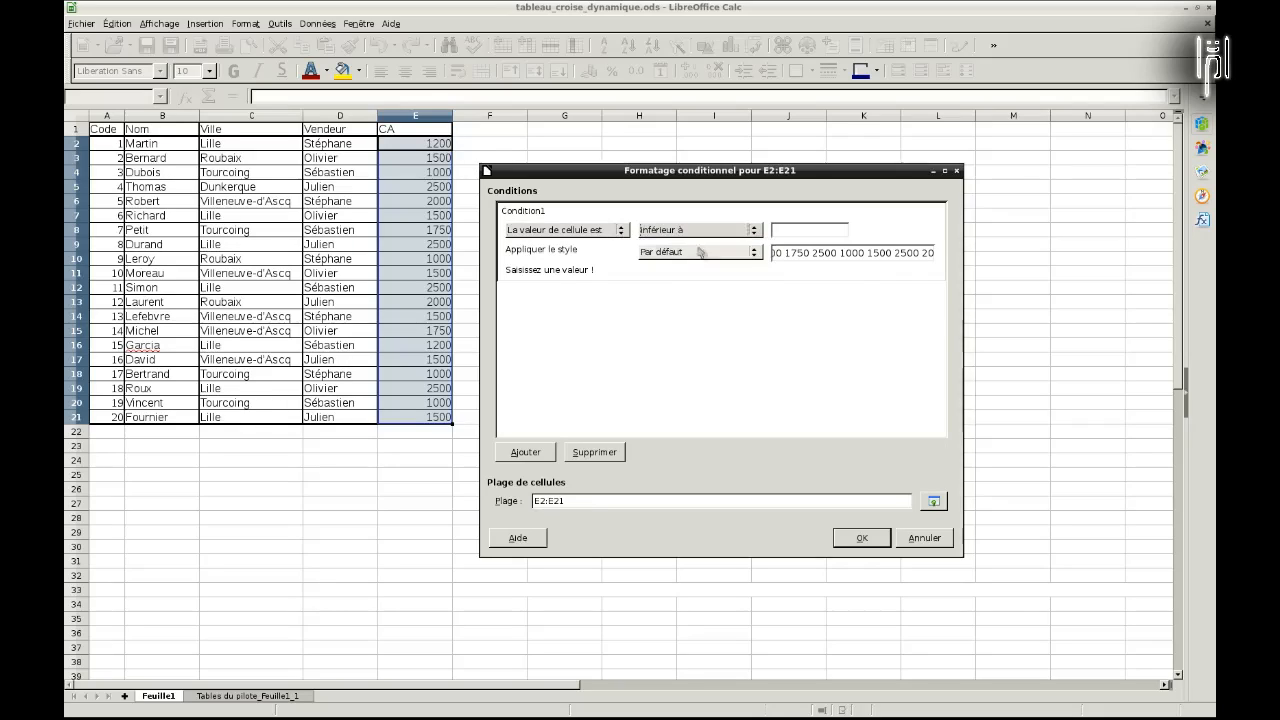
click(793, 231)
text(1500)
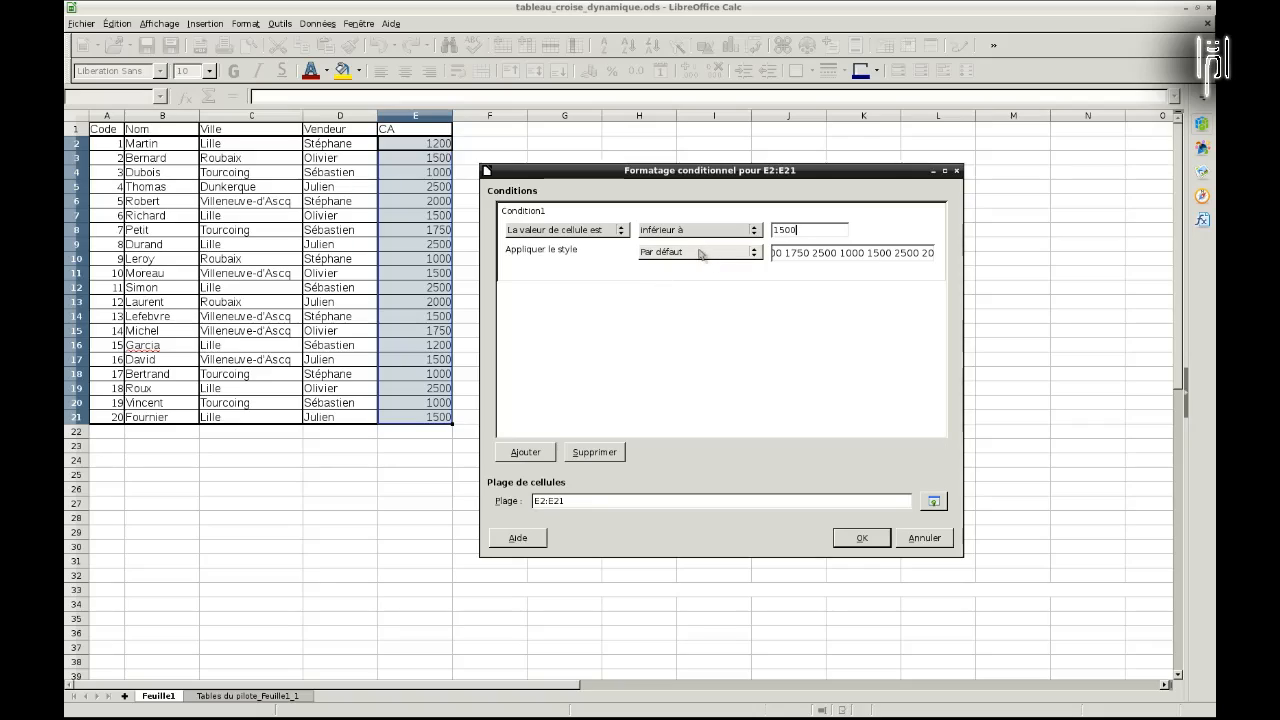
click(754, 255)
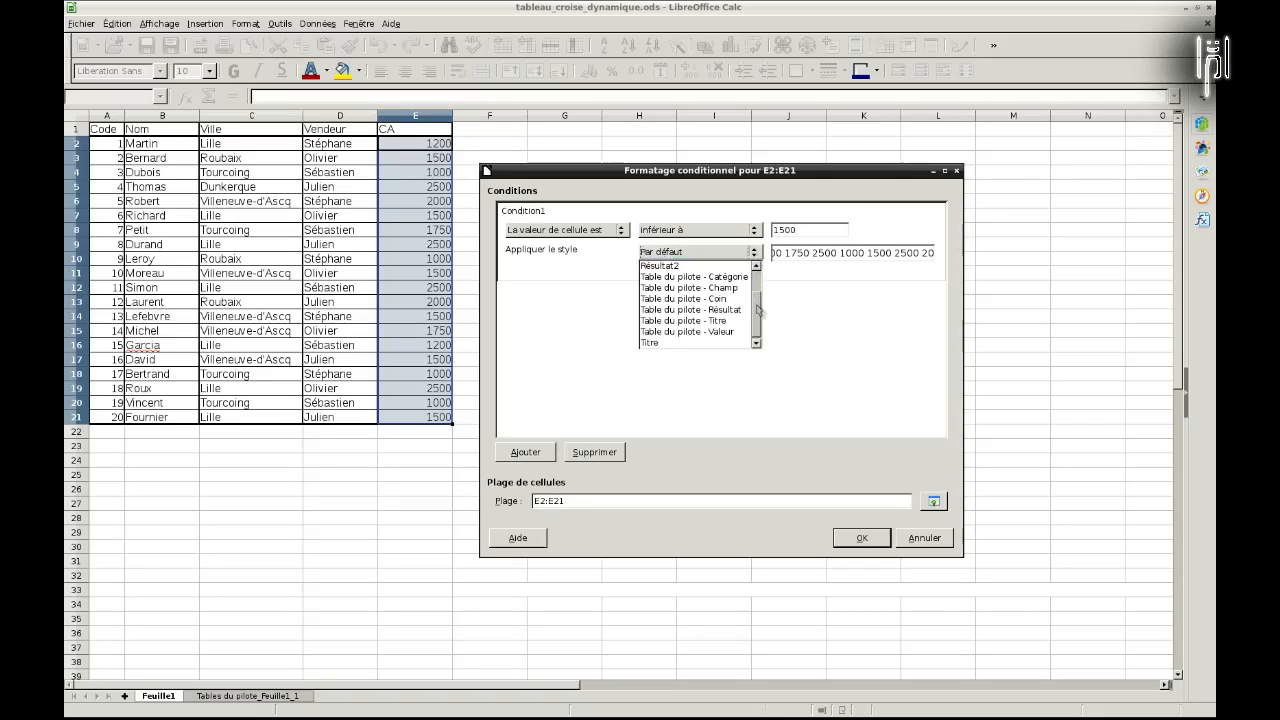
click(717, 298)
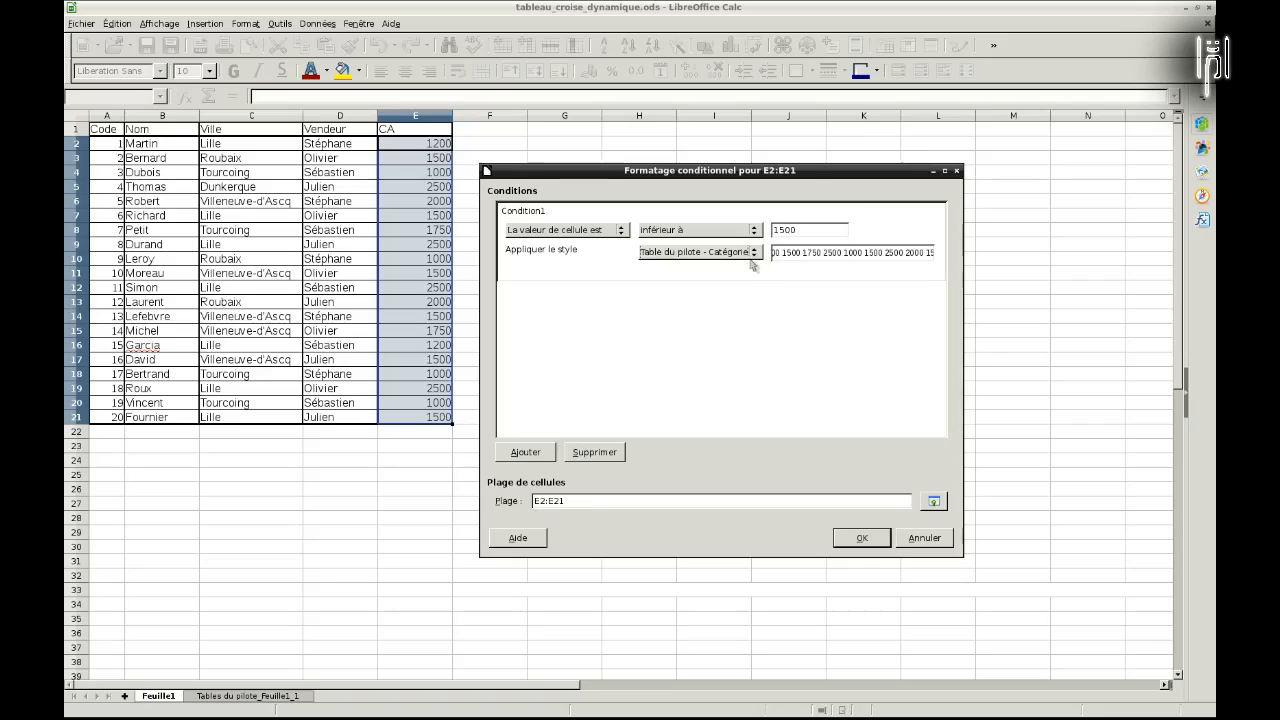
click(752, 256)
click(721, 277)
click(754, 254)
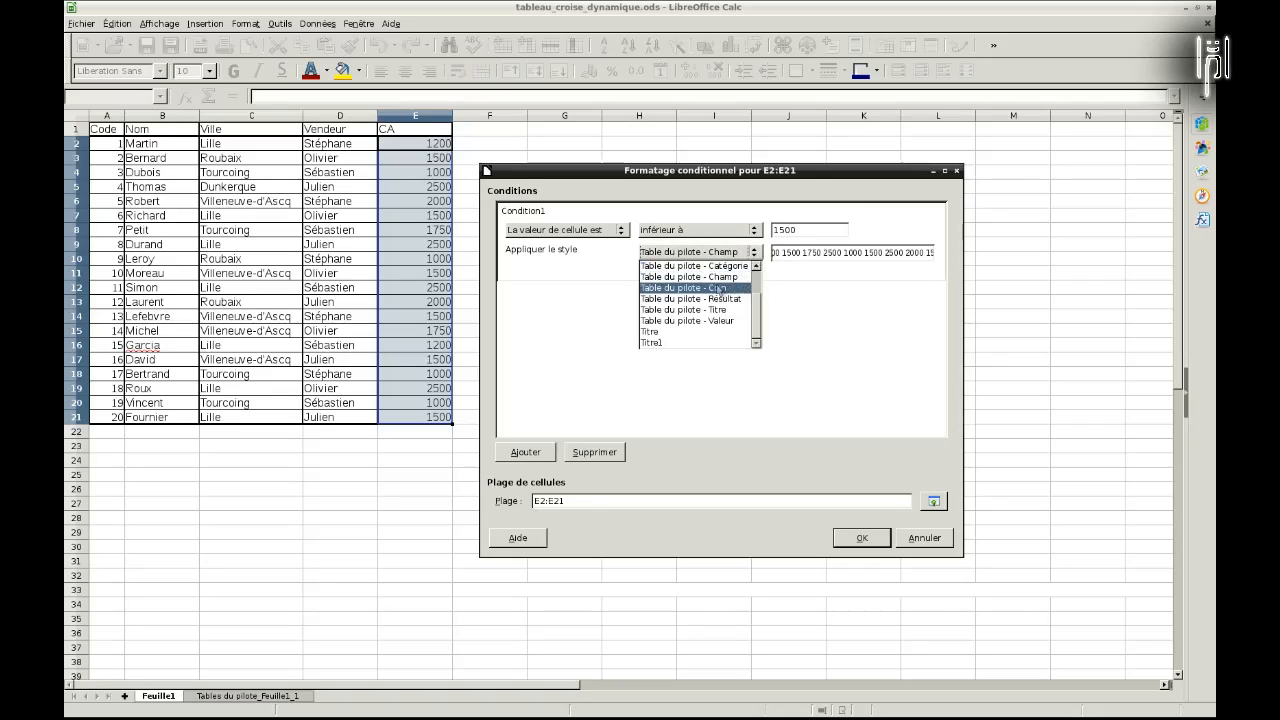
click(720, 288)
Create a new cell style named "<1500" with an Orange 1 background for the first condition.
click(754, 253)
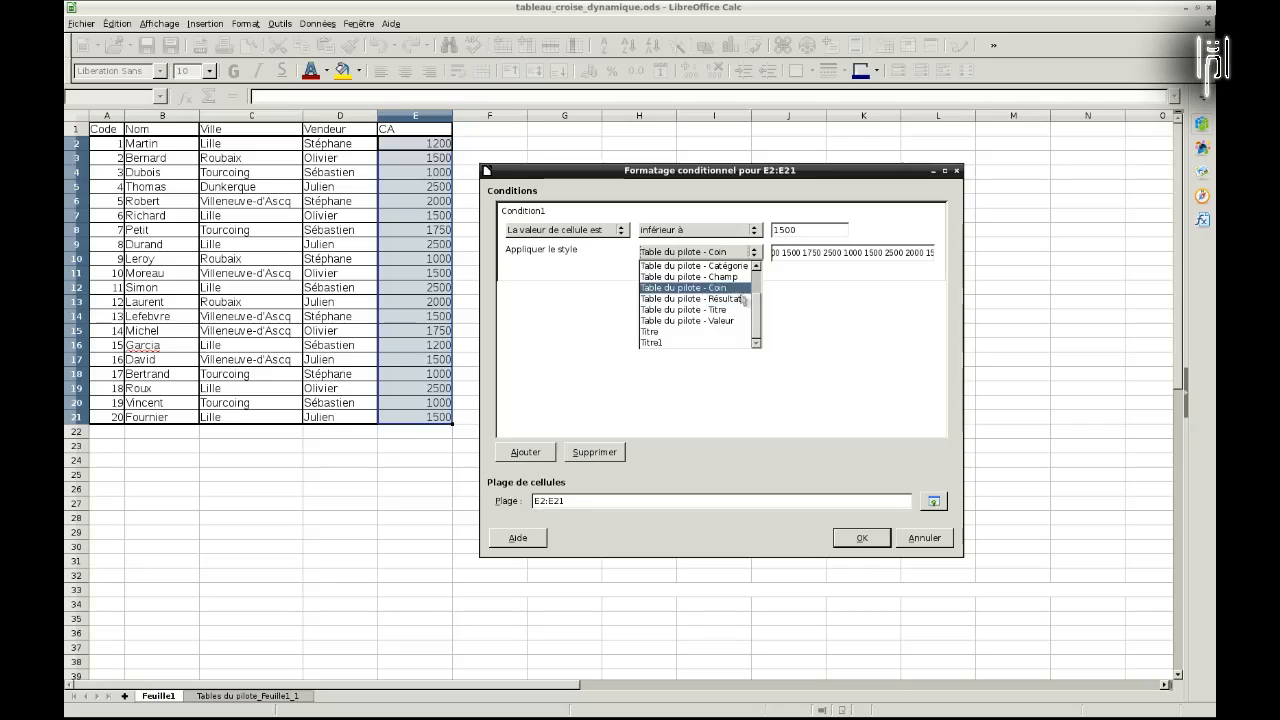
scroll(757, 315, up, 2)
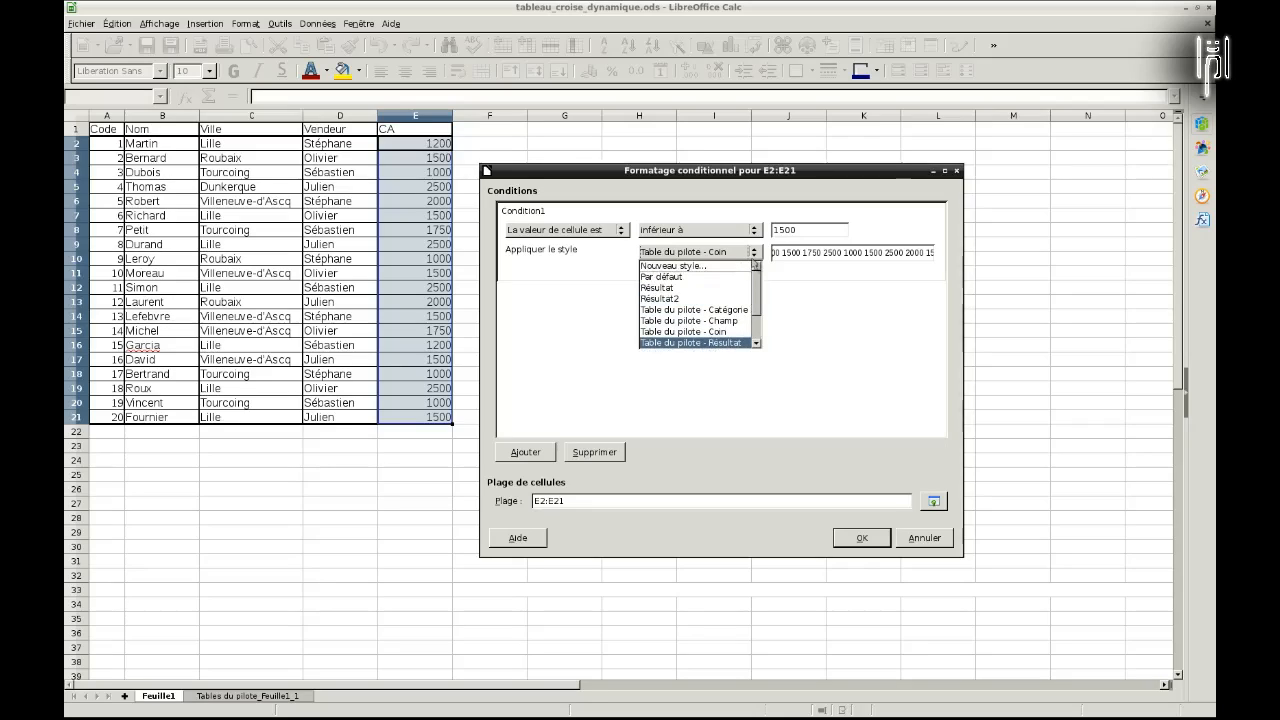
click(693, 267)
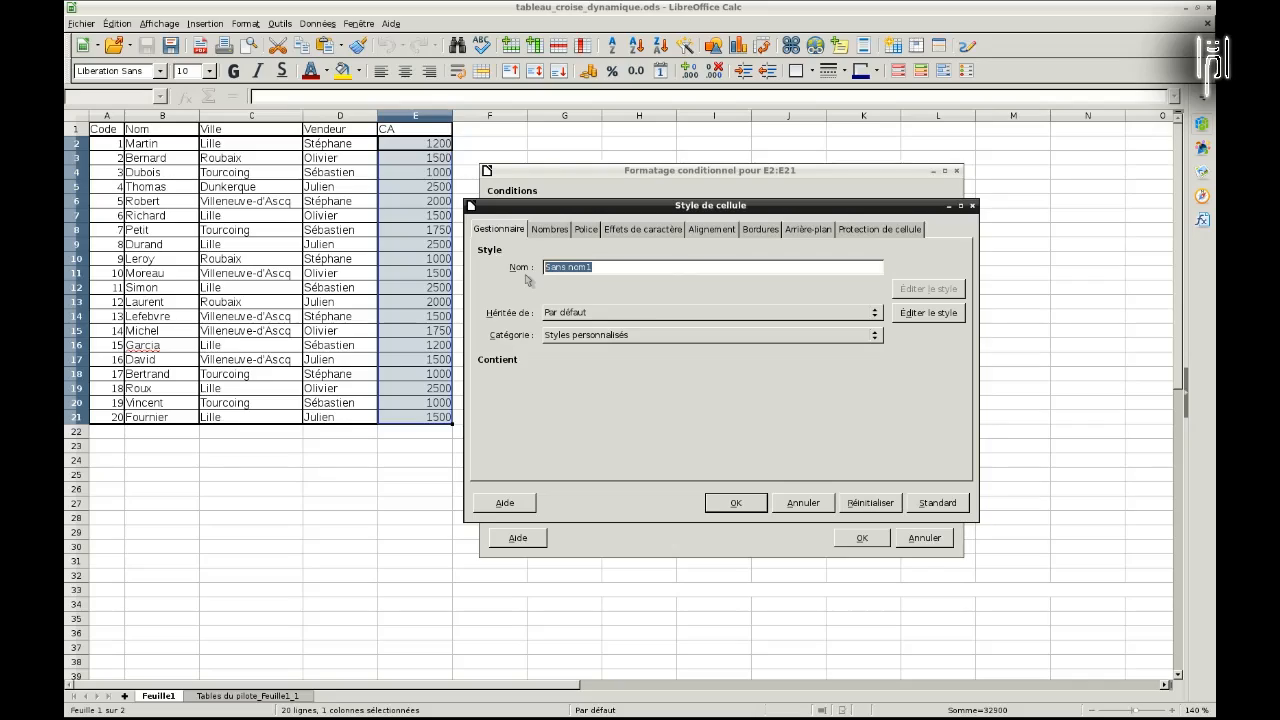
text(<1500)
click(810, 231)
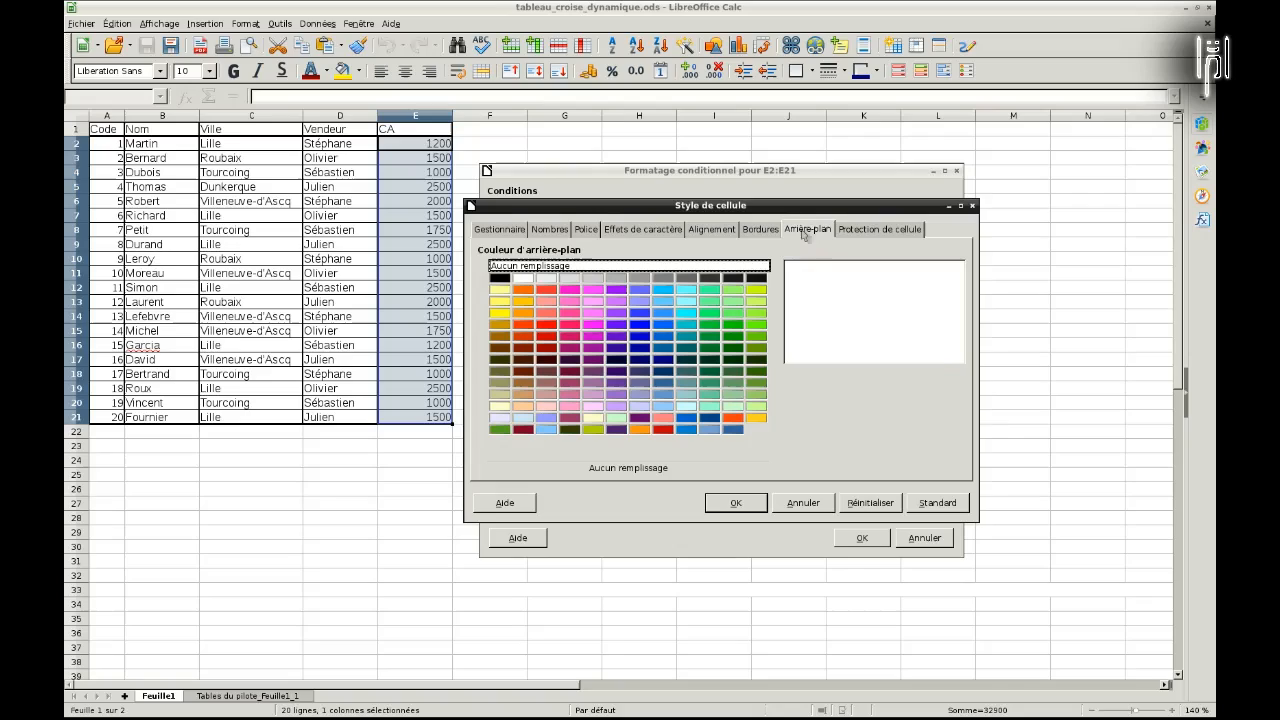
click(522, 301)
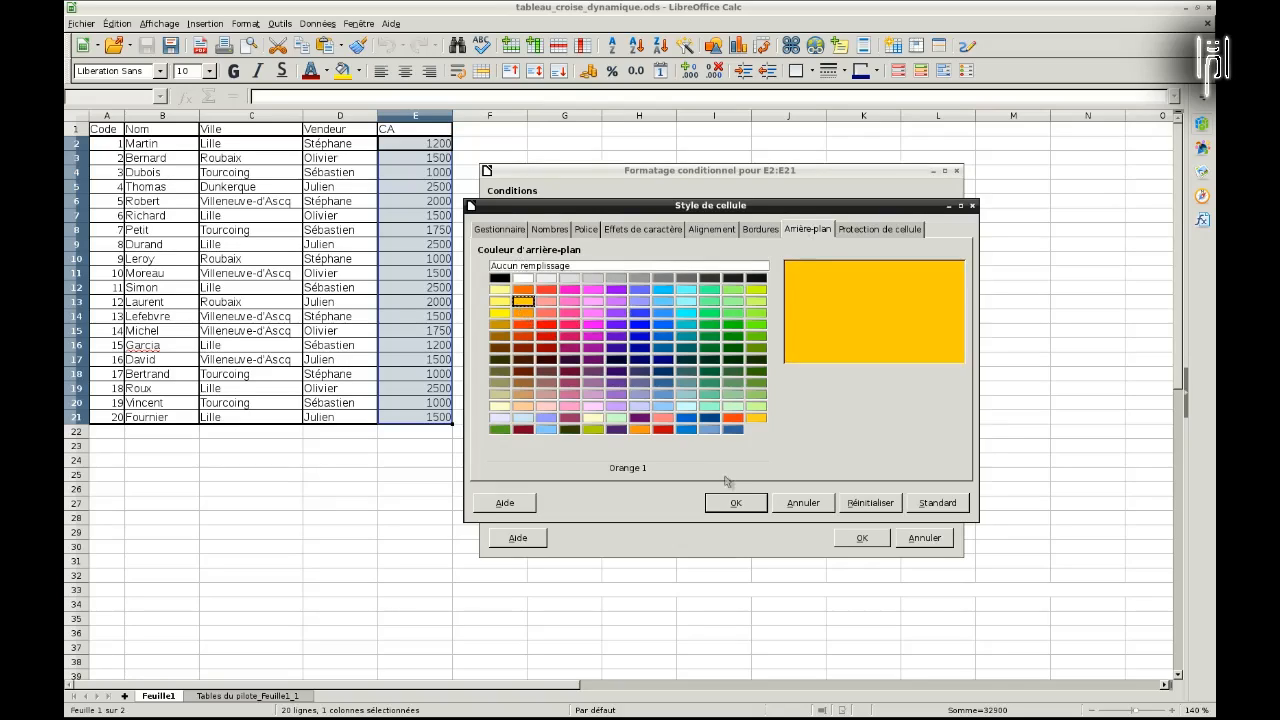
click(733, 502)
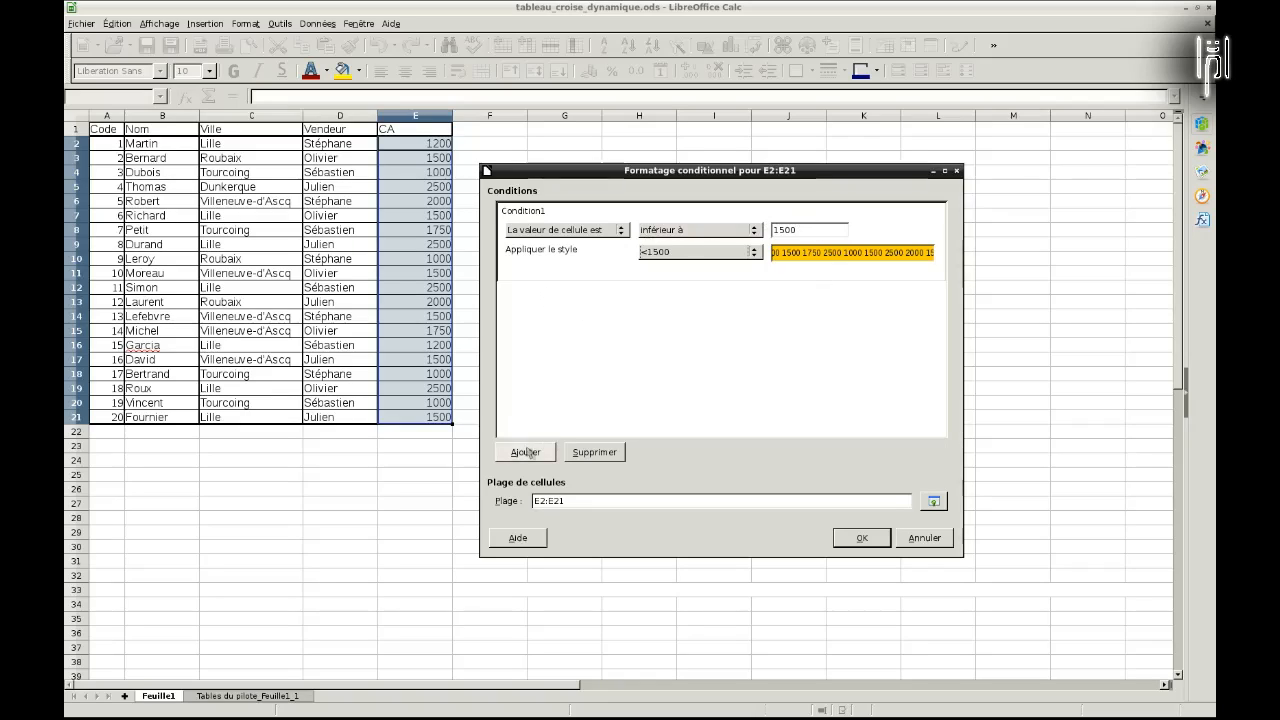
Add a second condition for cell values greater than or equal to (supérieur ou égal à) 1500.
click(526, 452)
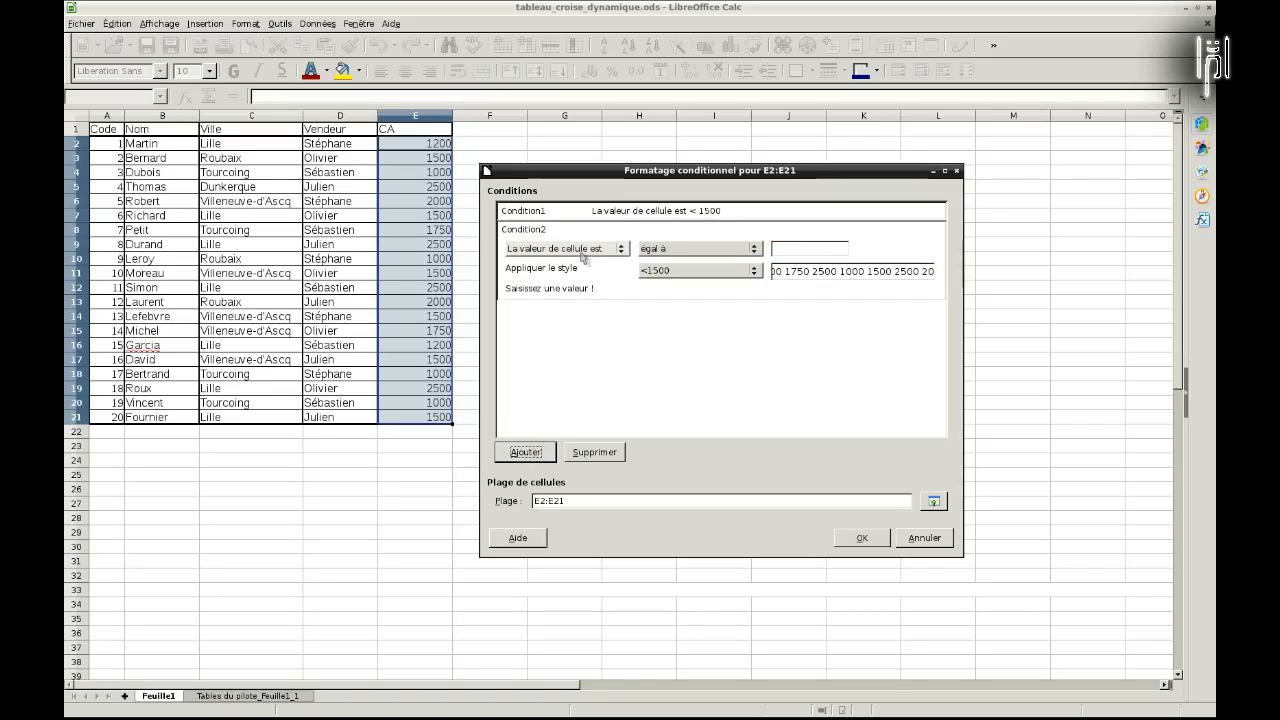
click(662, 249)
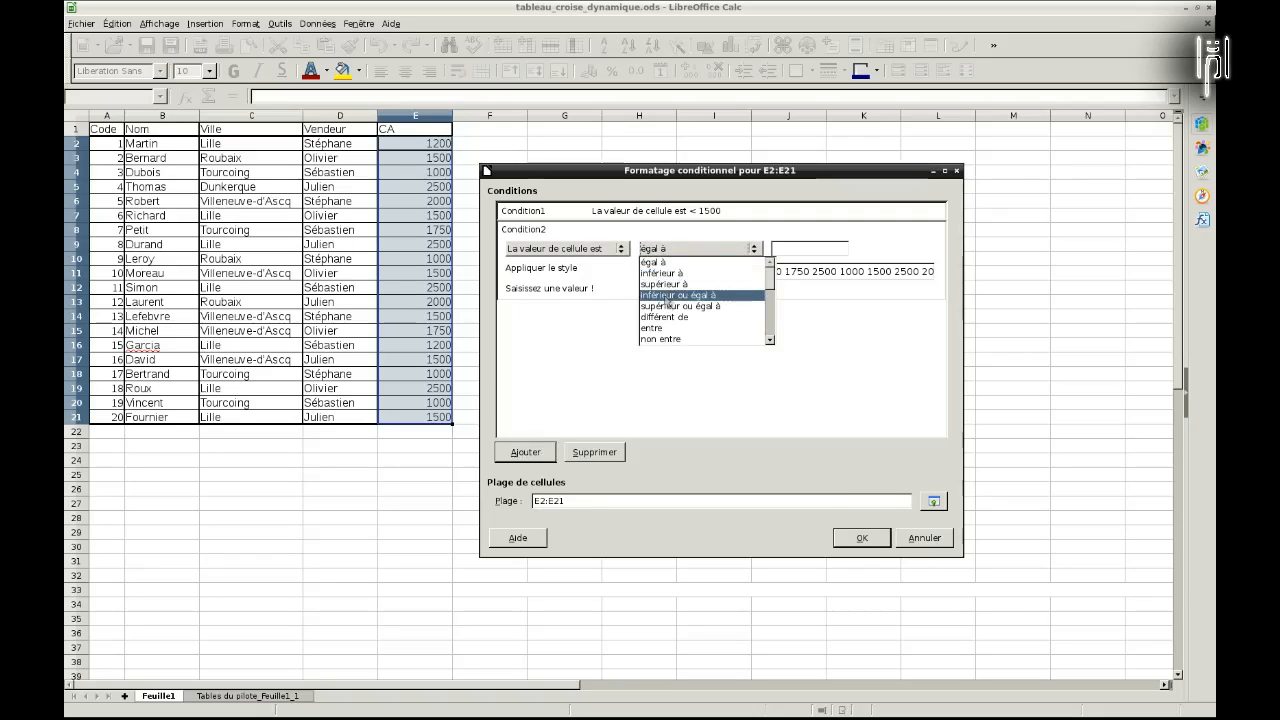
click(664, 306)
click(779, 250)
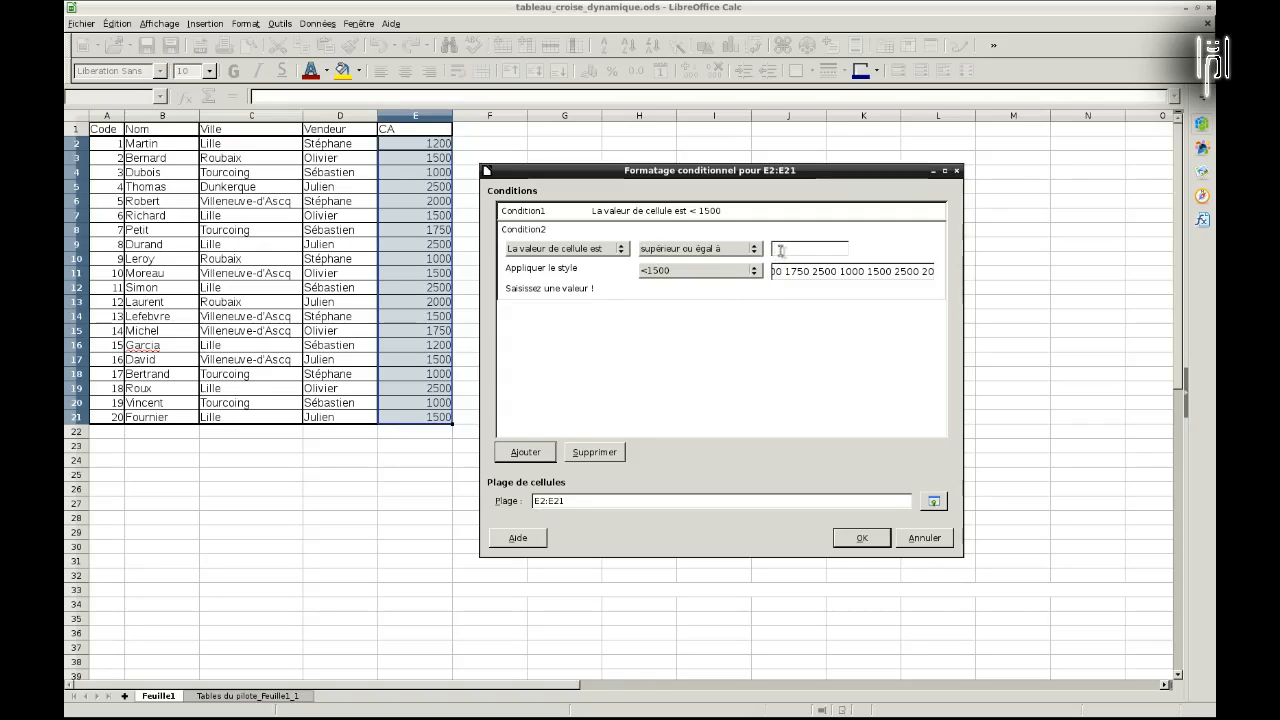
text(1500)
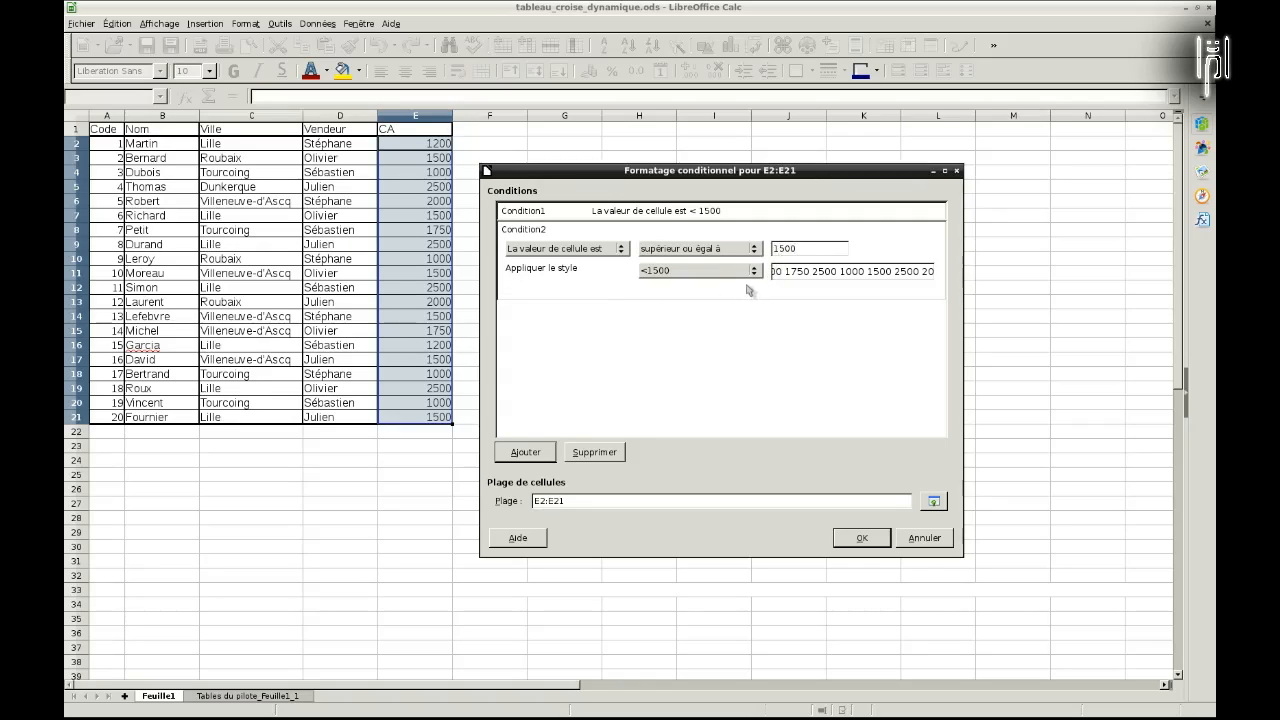
Create a new style named ">=1500" with a Turquoise 2 background for the second condition, and apply the conditional formatting.
click(754, 270)
scroll(757, 307, up, 1)
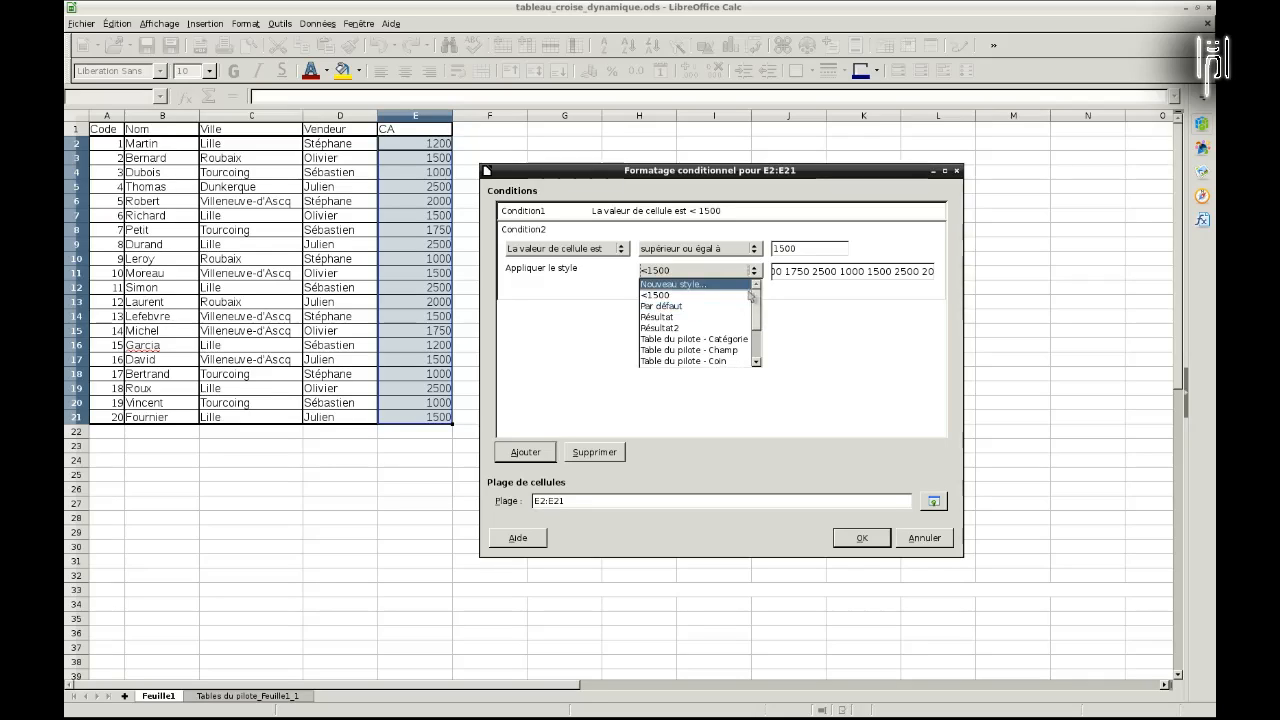
click(716, 286)
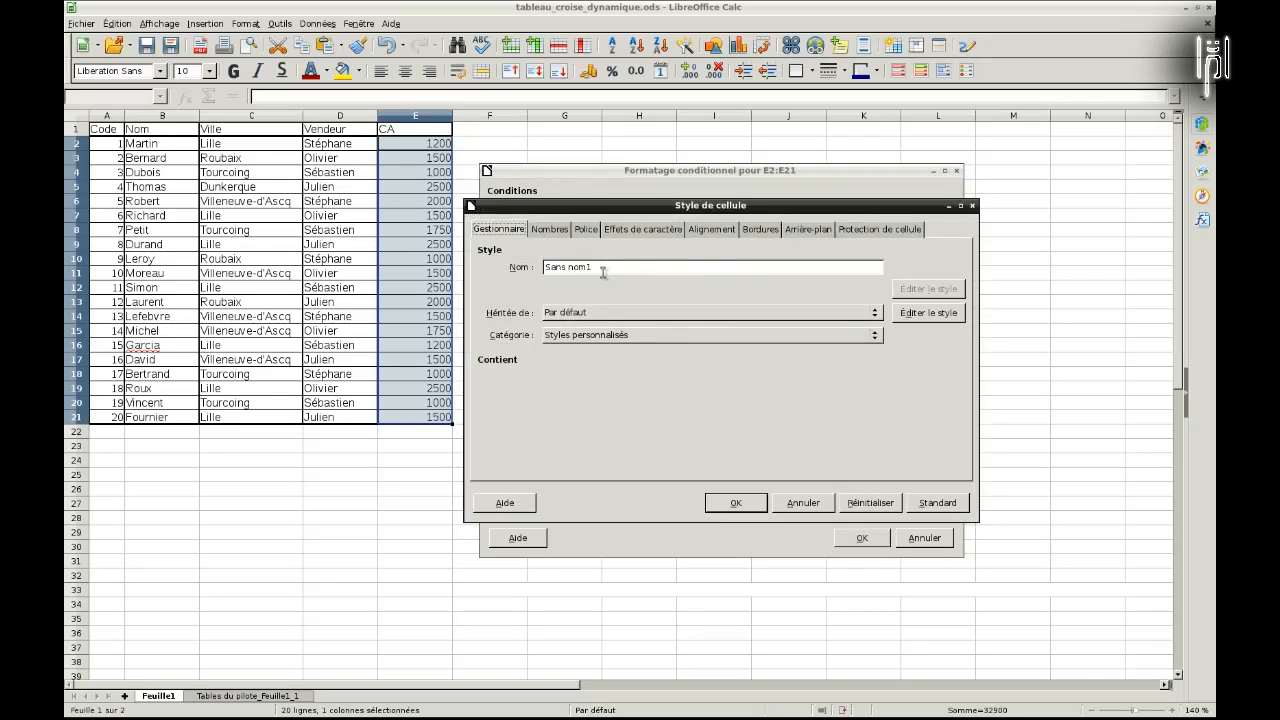
drag(590, 266, 520, 268)
text(>=1500)
click(806, 229)
click(710, 313)
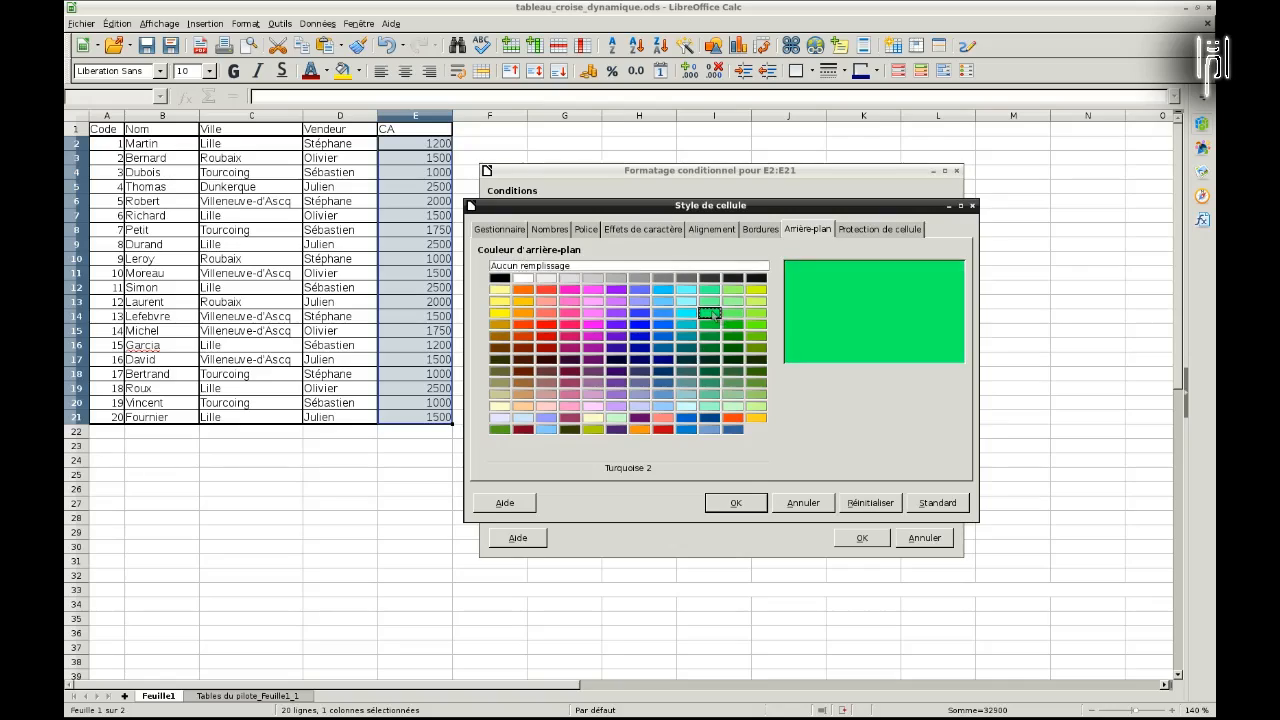
click(736, 503)
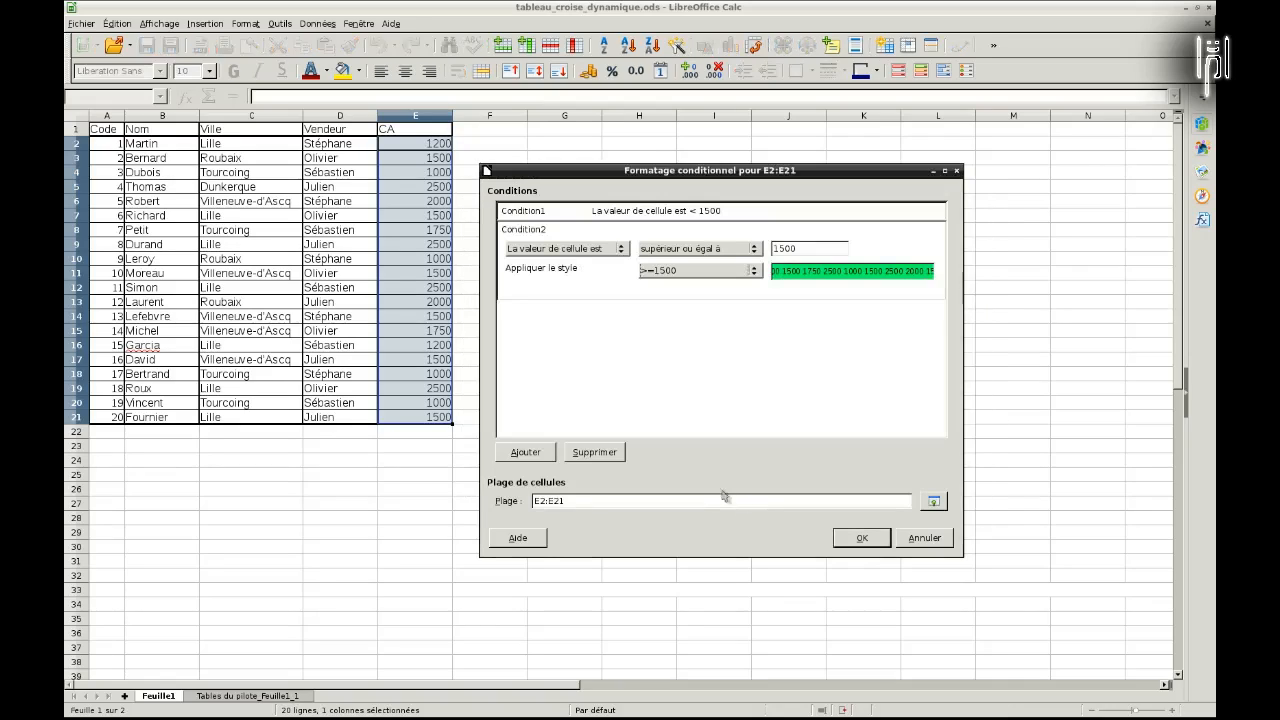
click(860, 538)
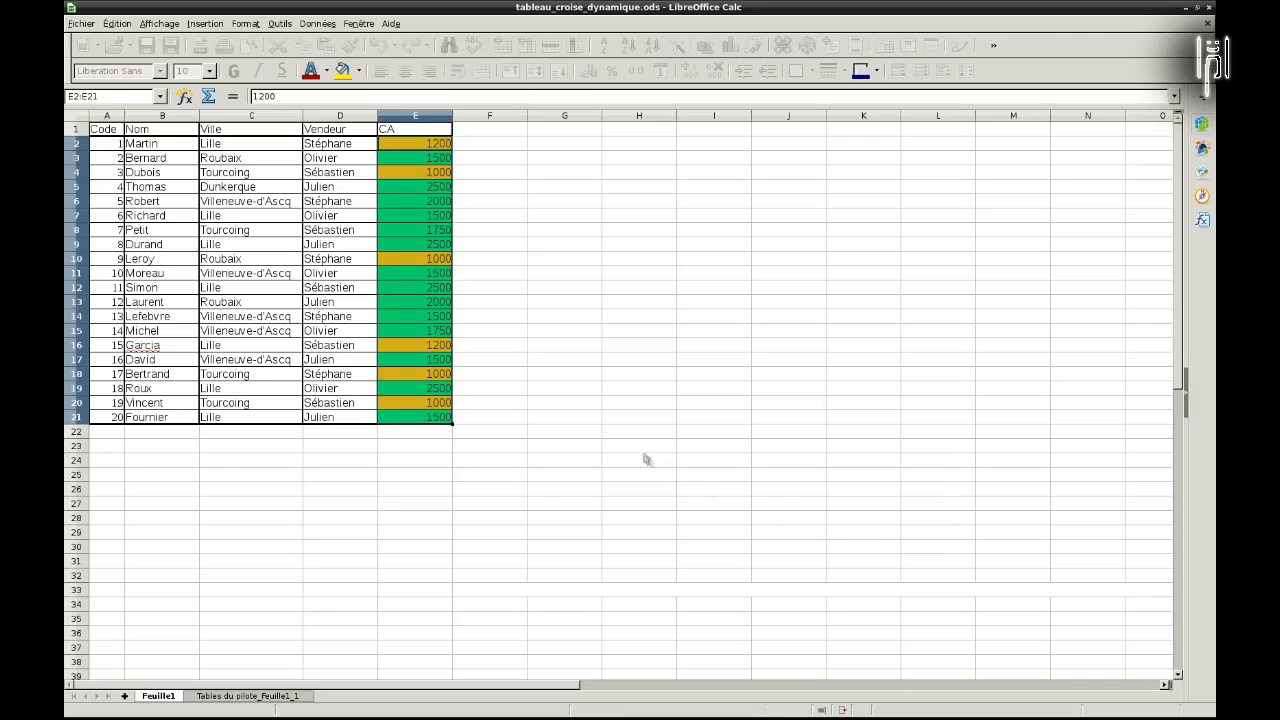
click(444, 287)
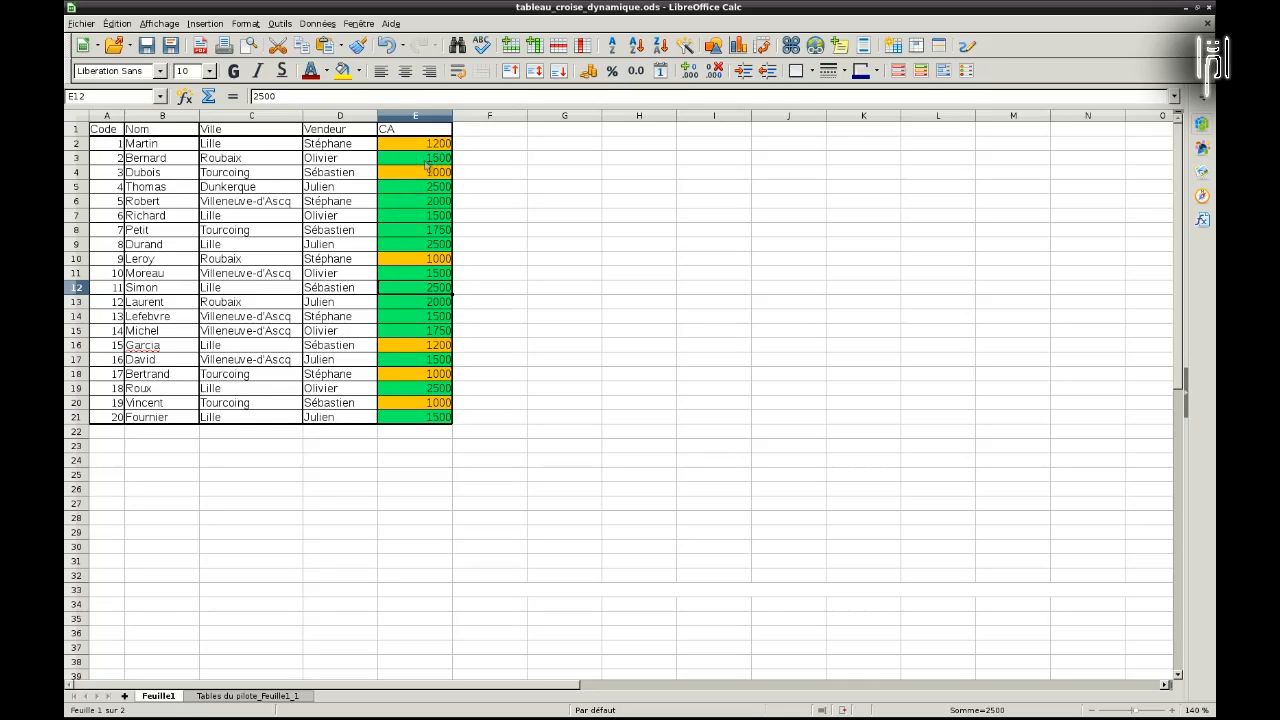
click(566, 376)
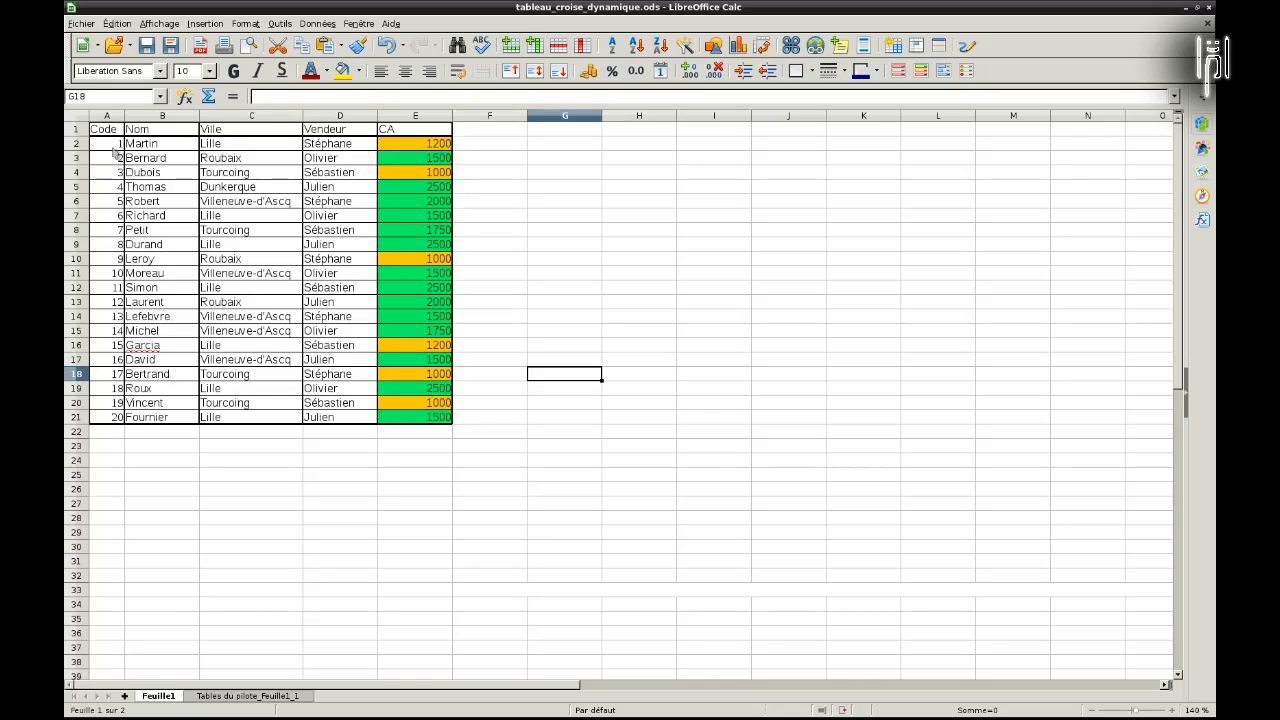
Start a conditional format on the whole table A2:E21 with the formula condition $e2<1500 and the <1500 style.
drag(114, 147, 420, 422)
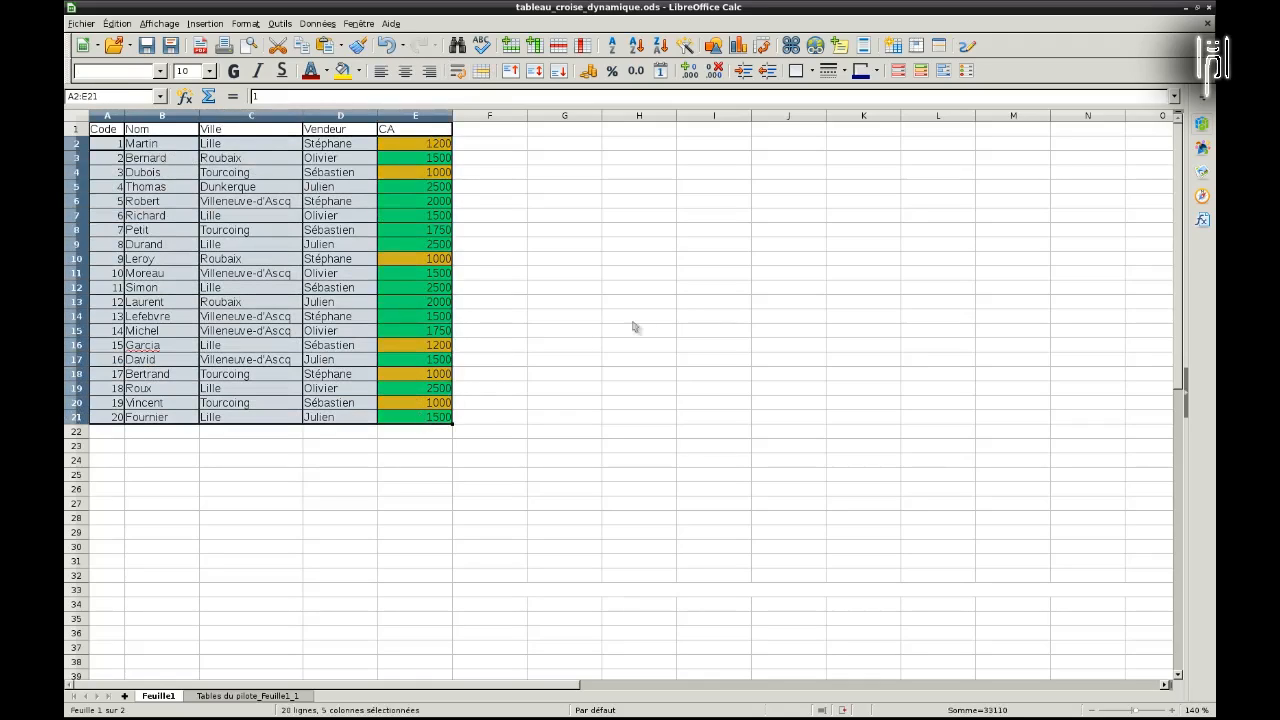
click(898, 72)
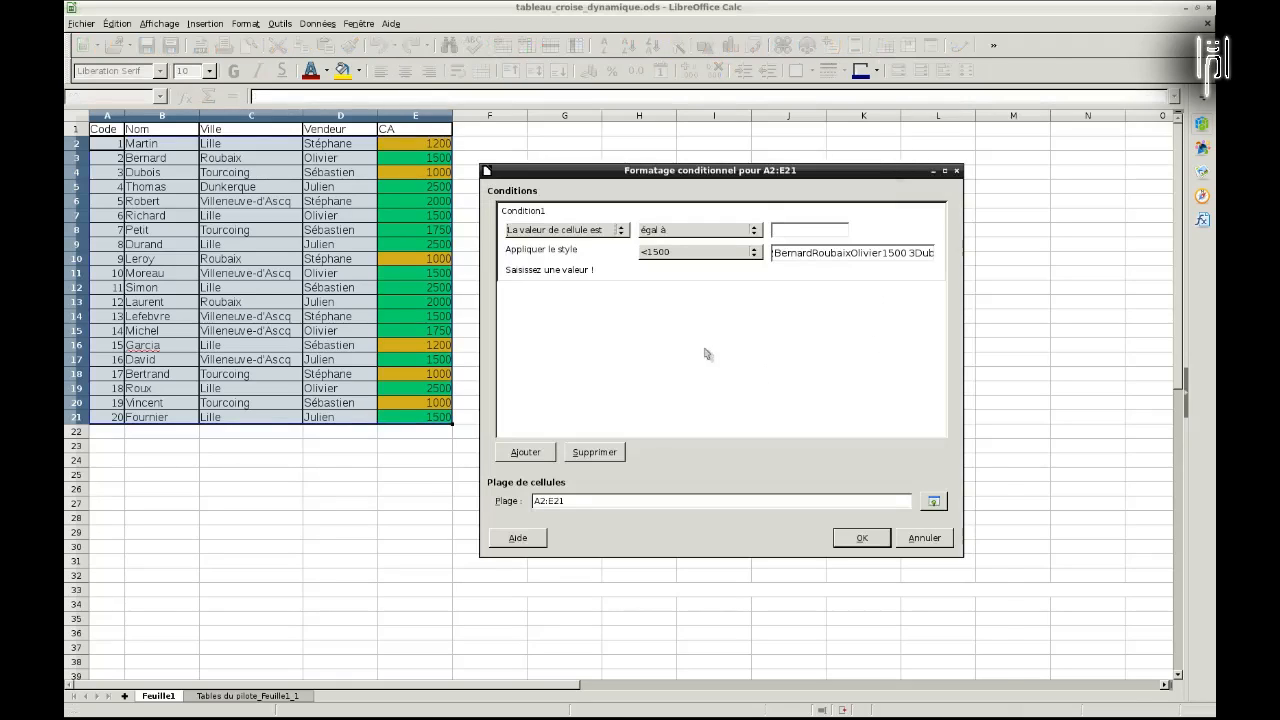
click(560, 232)
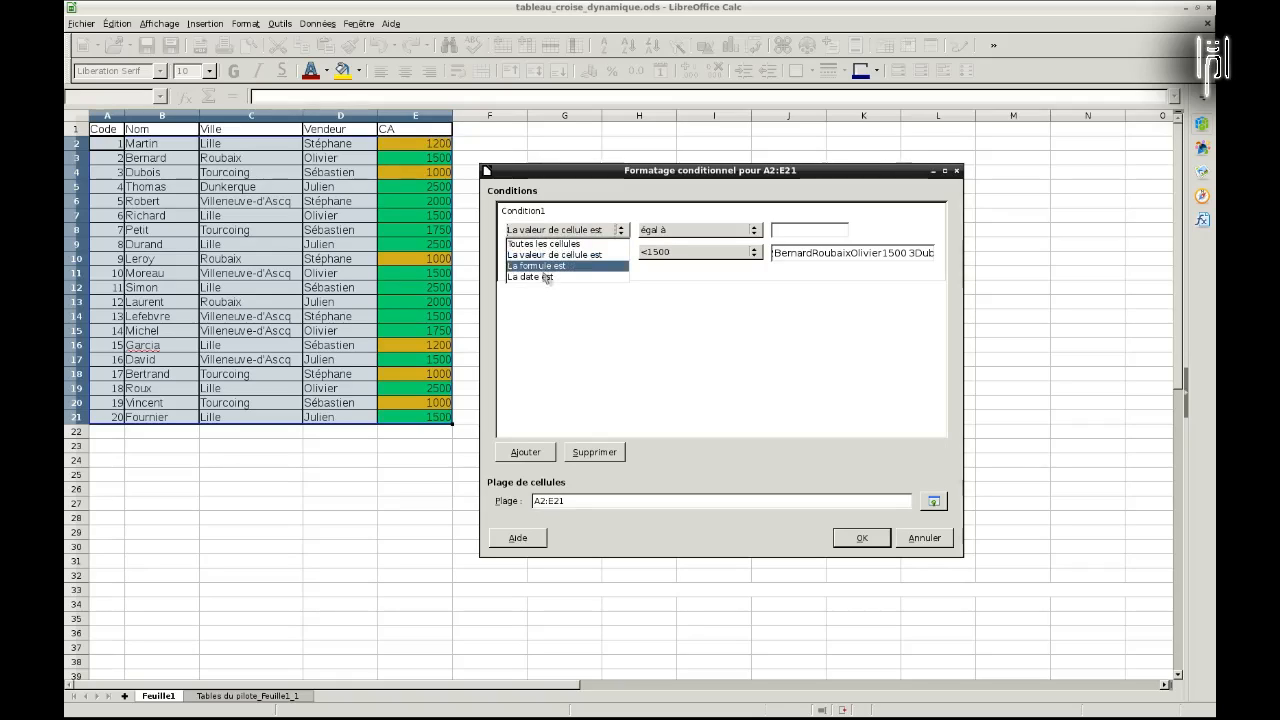
click(540, 266)
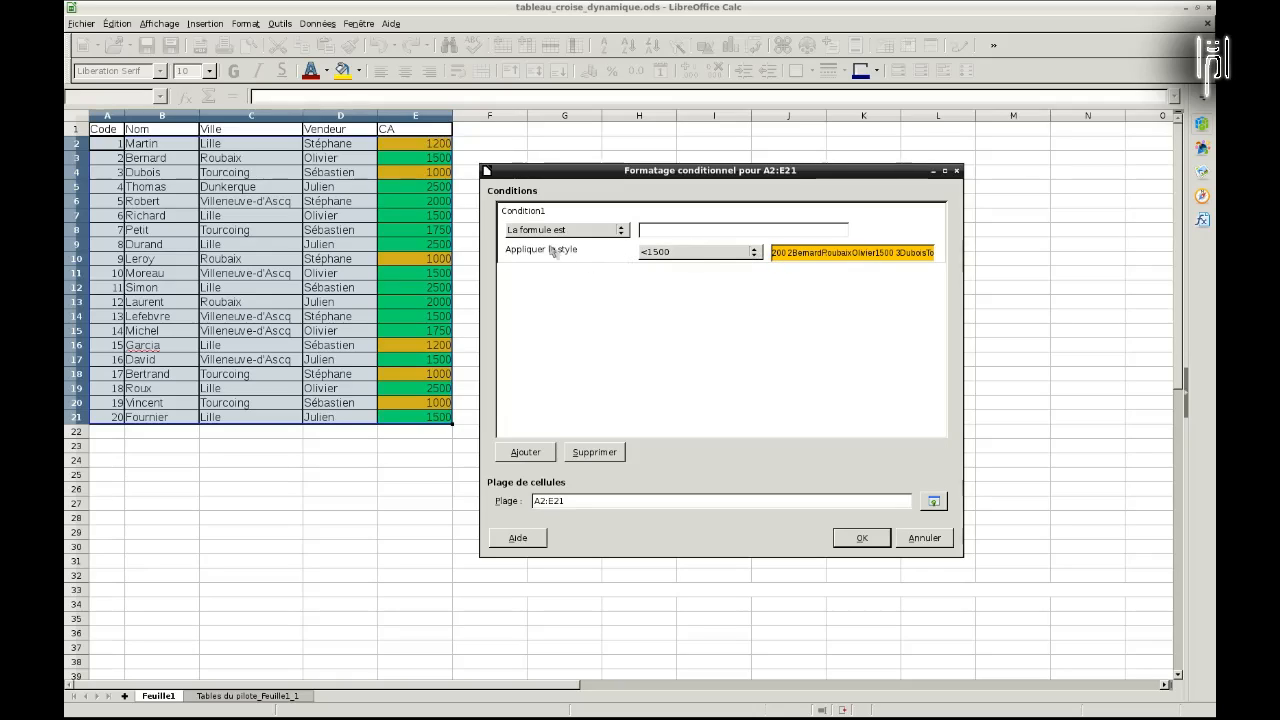
click(665, 228)
Add a second condition with the formula $e2>=1500 and the >=1500 style, and apply the conditional formatting to A2:E21.
click(526, 452)
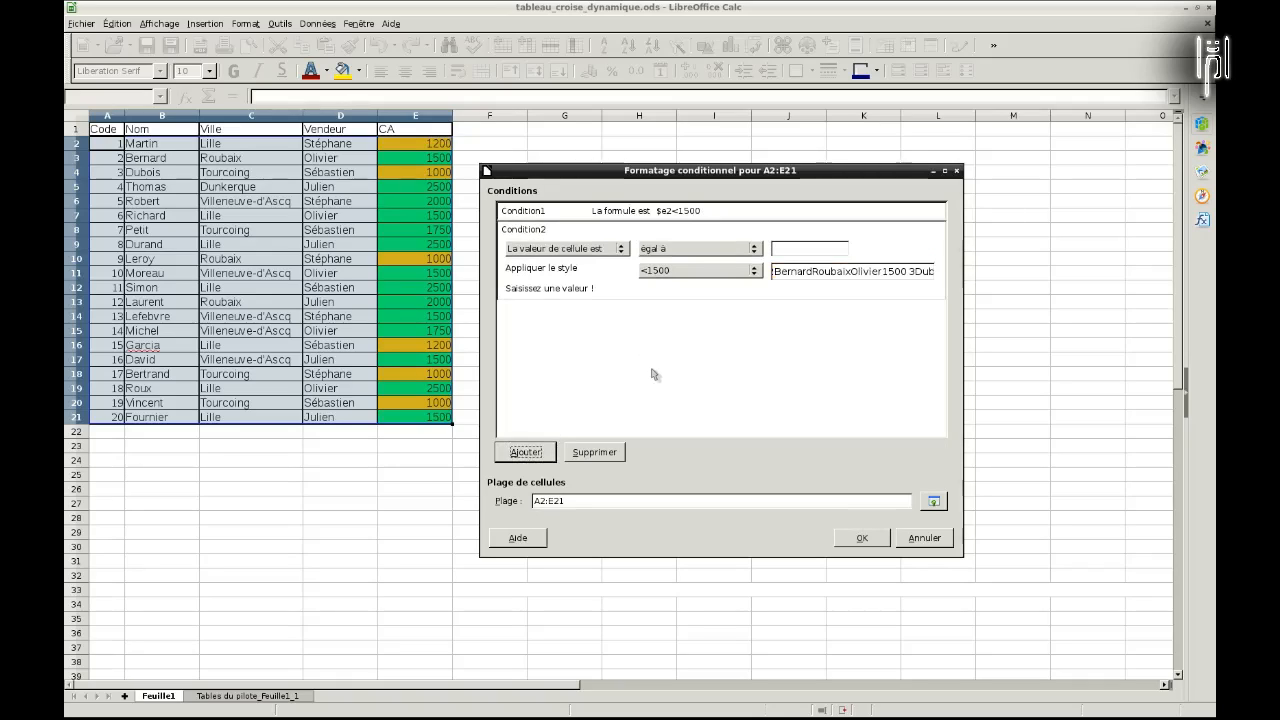
click(572, 249)
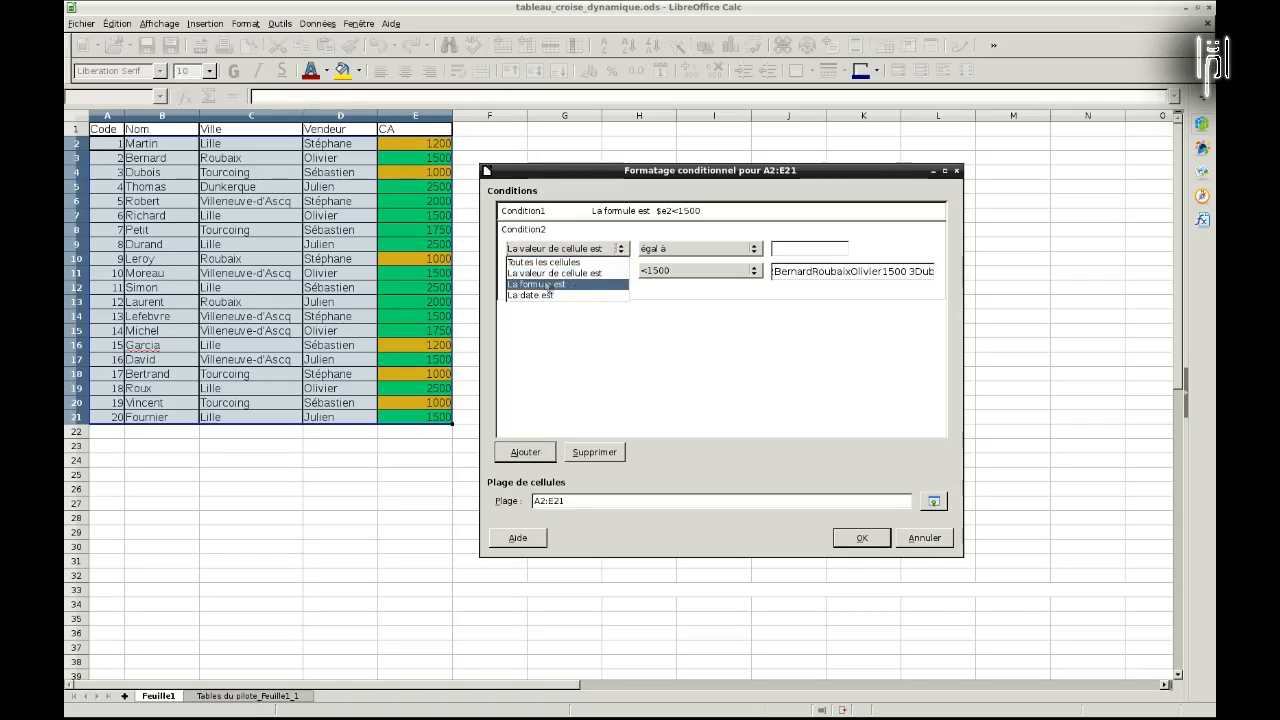
click(566, 284)
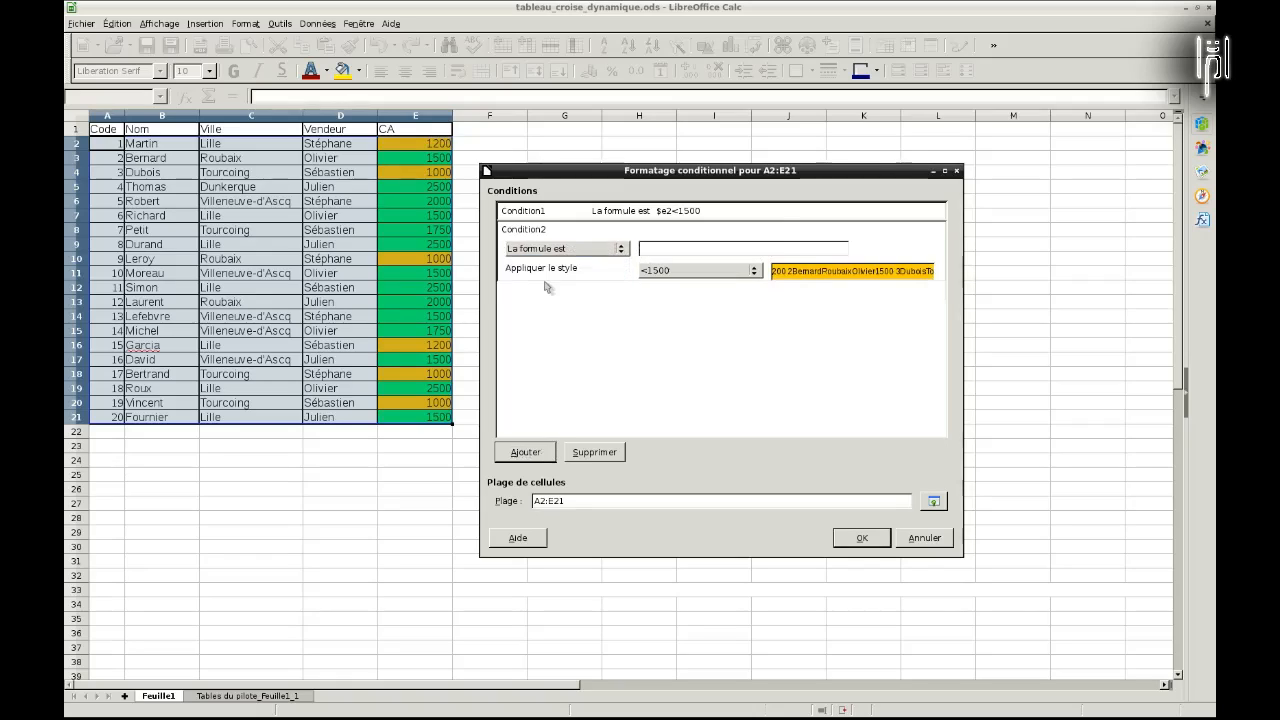
click(670, 248)
text($e2>=1500)
click(754, 271)
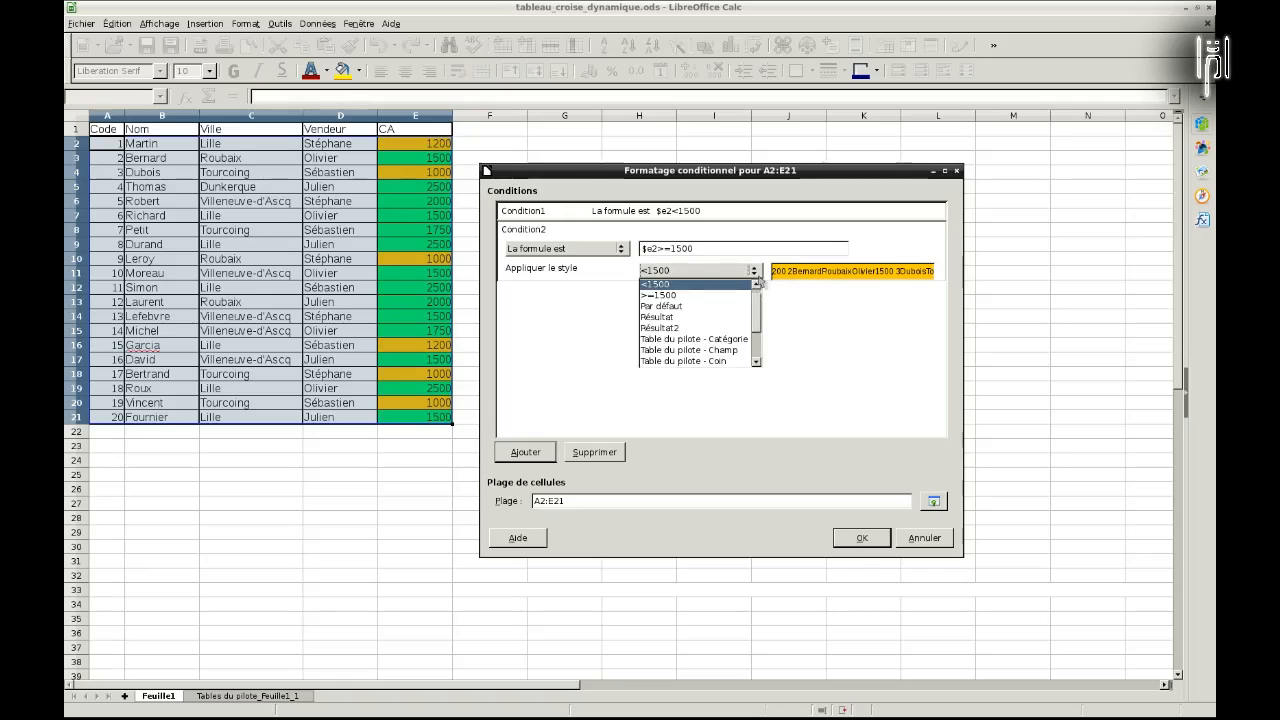
click(662, 296)
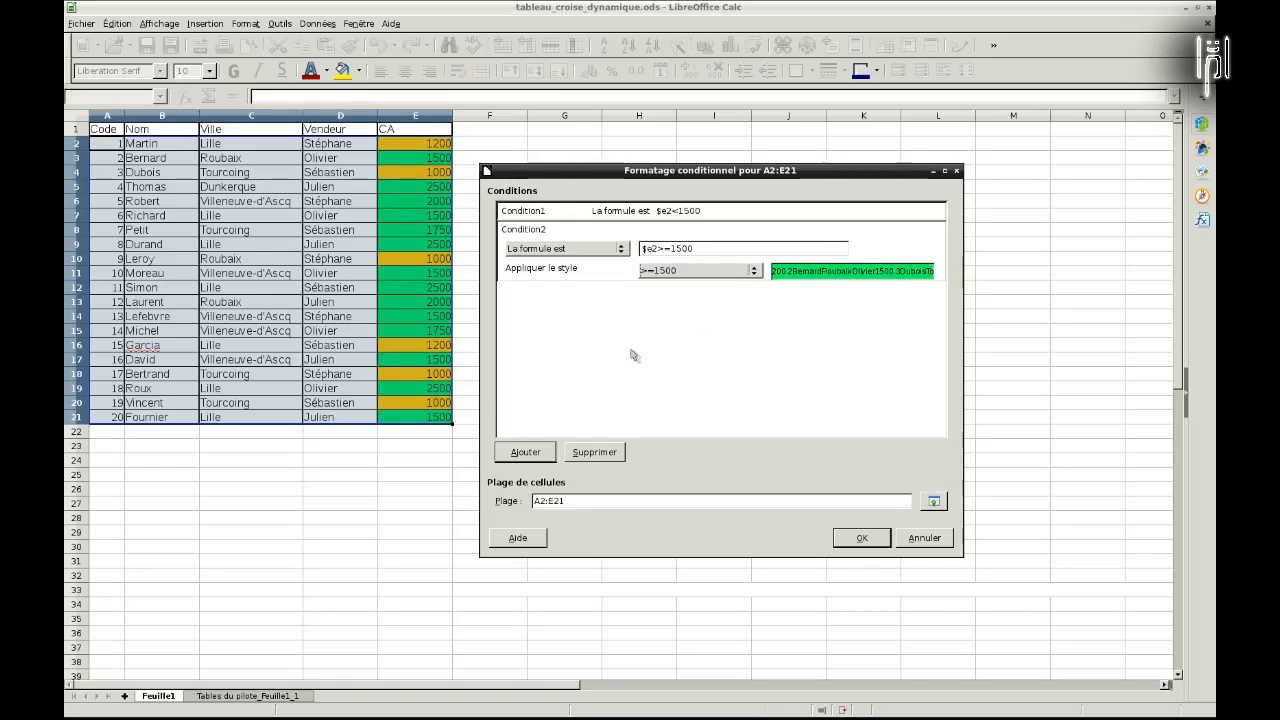
click(862, 538)
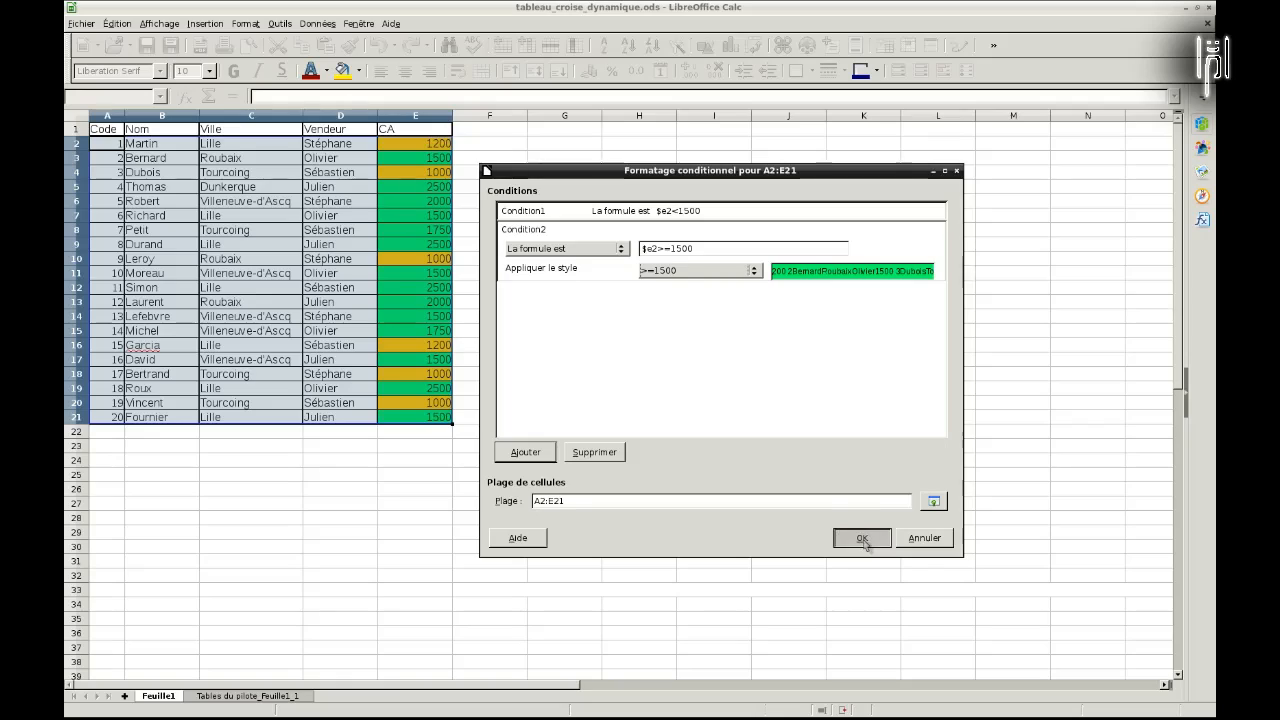
click(392, 315)
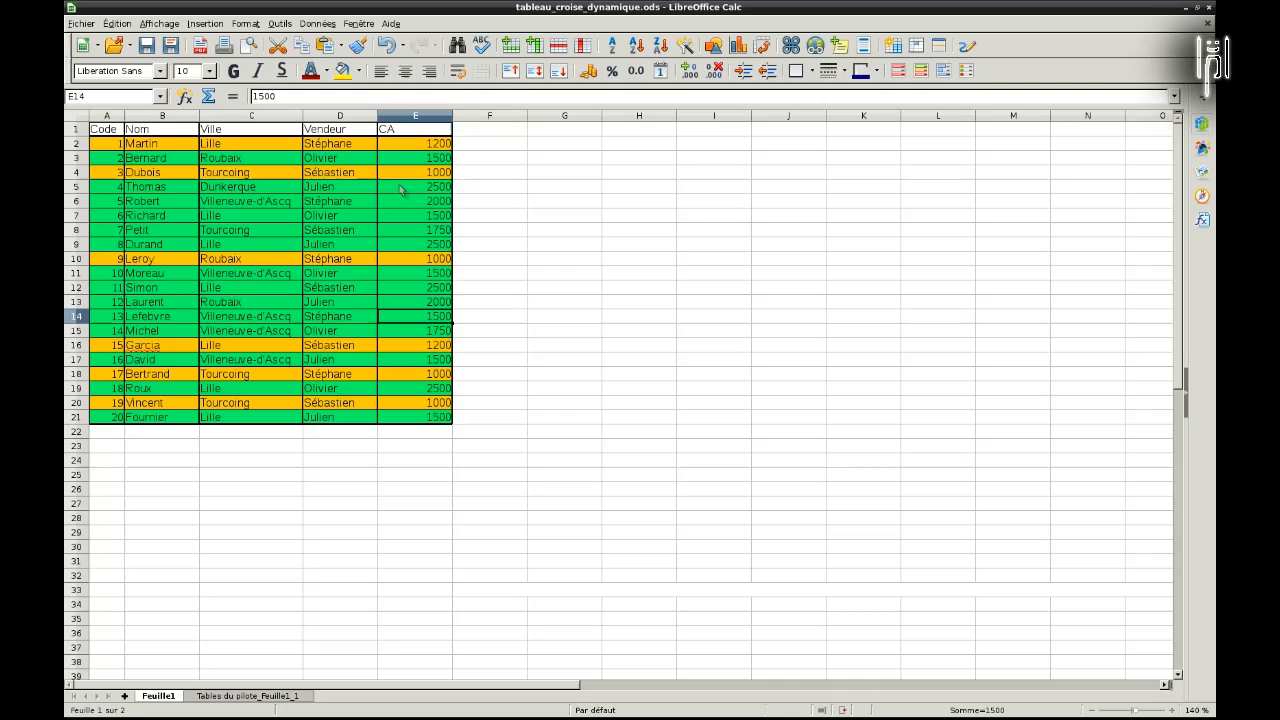
Undo the conditional formatting of both the whole table and the CA column.
key(ctrl+z)
key(ctrl+z)
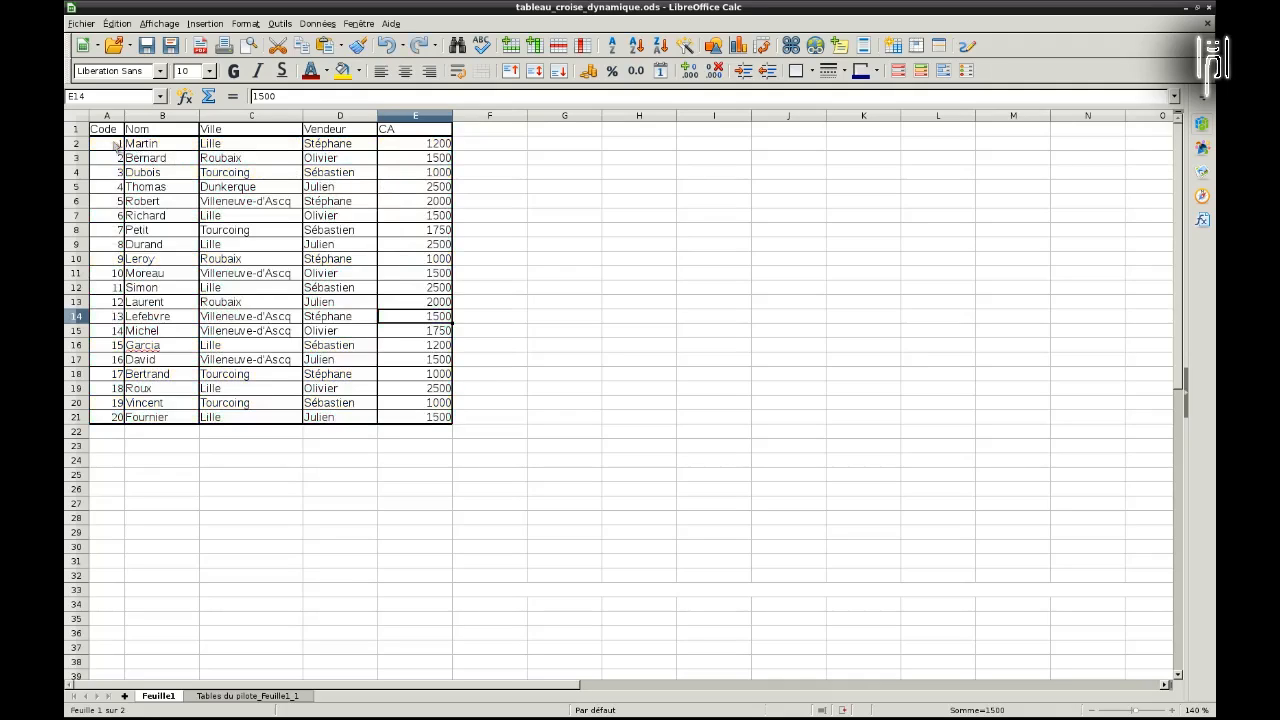
Start a conditional format on A2:E21 with a formula condition testing that $d2 equals the vendor name found in D3.
drag(110, 147, 398, 423)
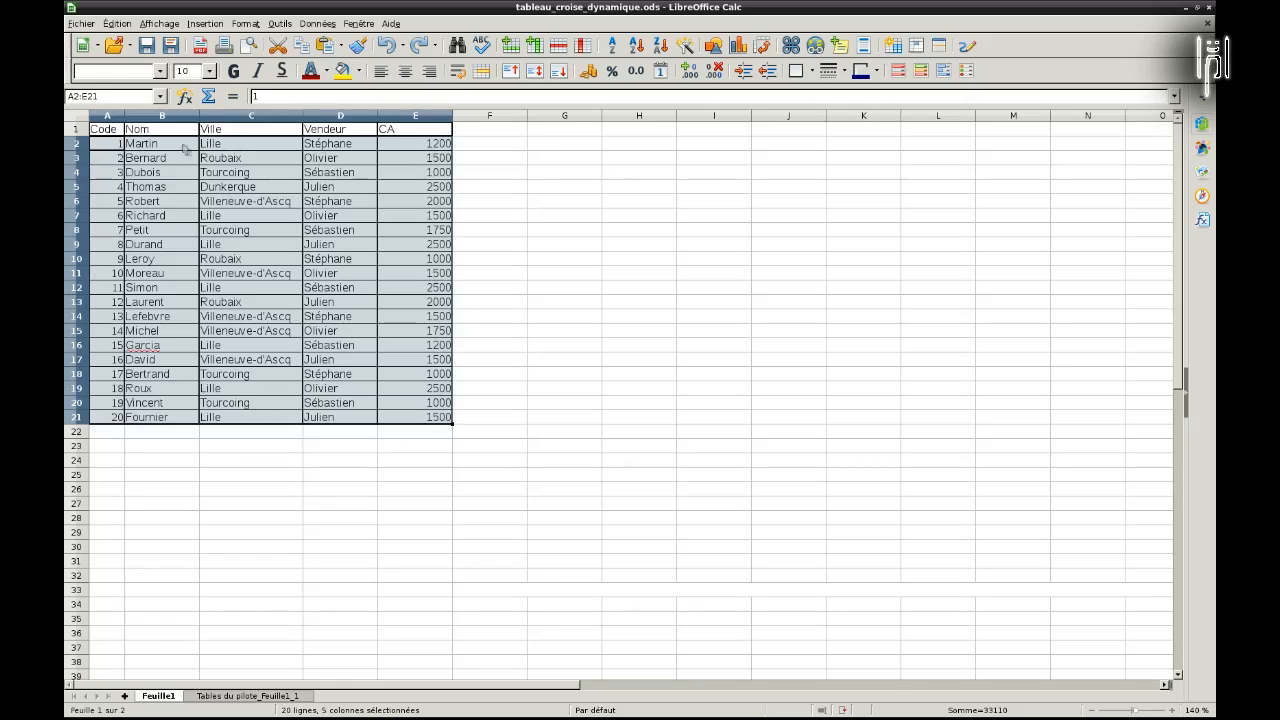
click(898, 70)
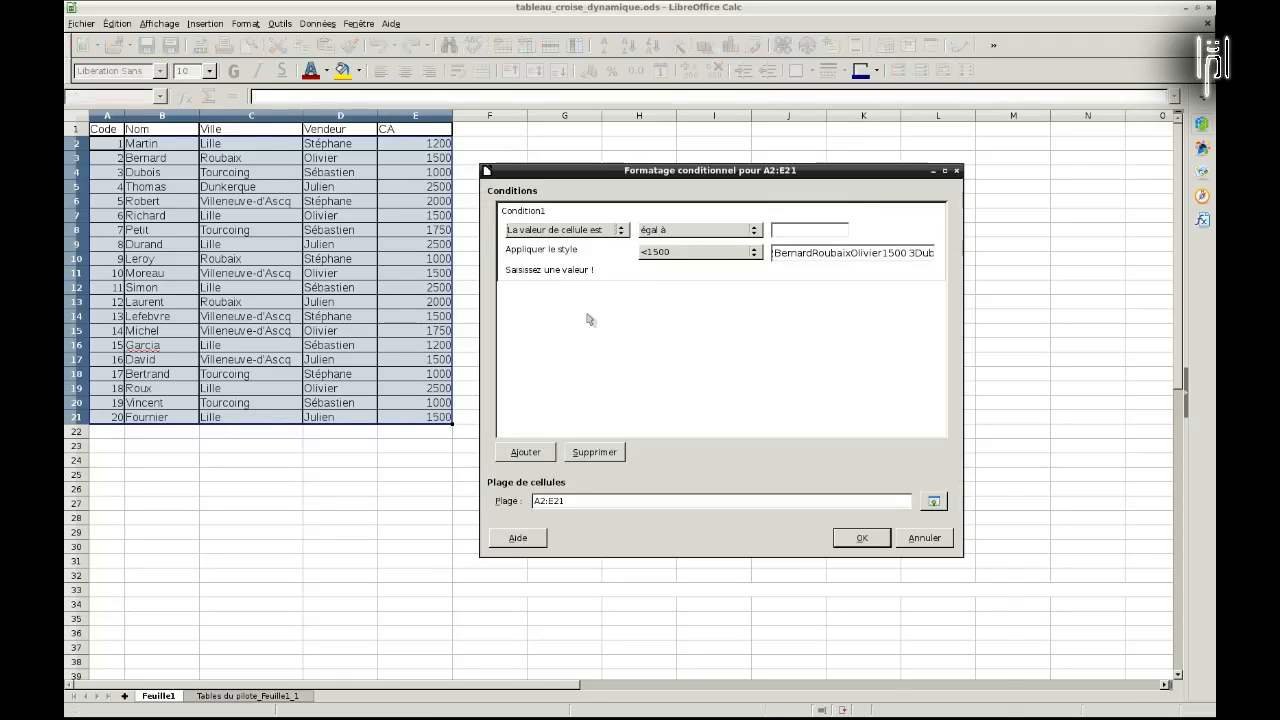
click(575, 230)
click(578, 266)
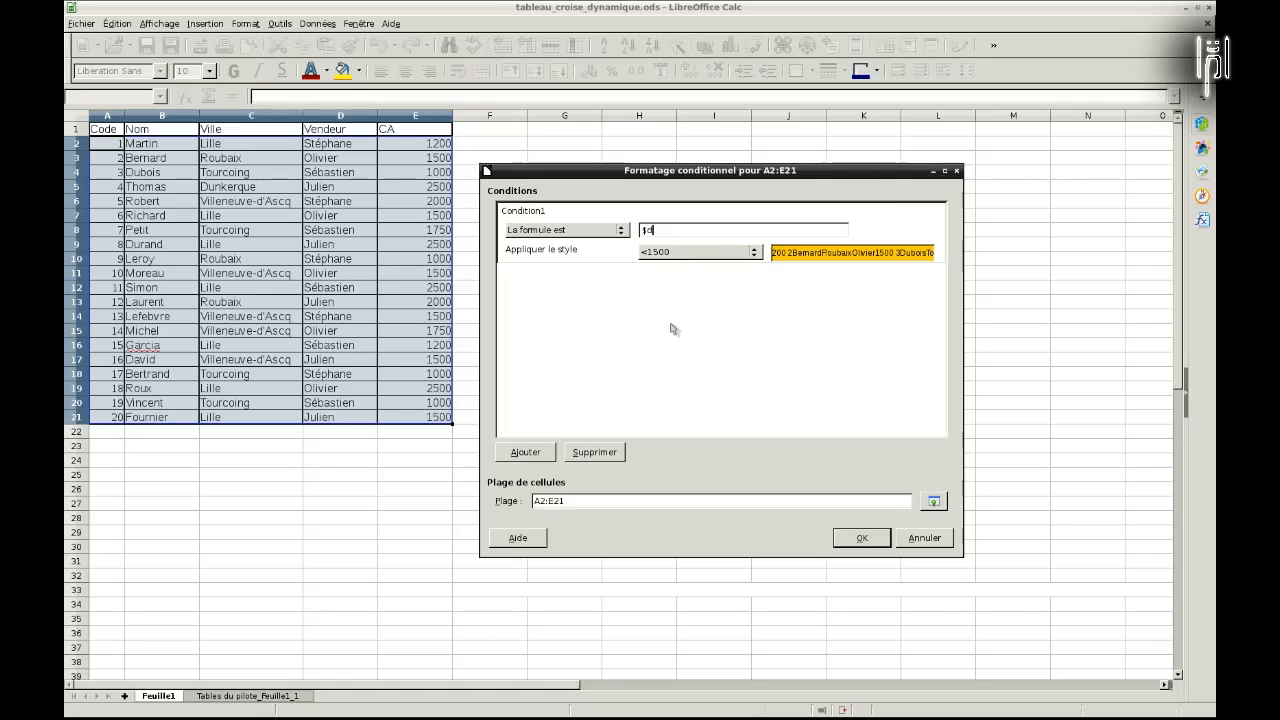
text(="Olivier)
Create a new cell style for the condition, named after the vendor in D3, with a blue (Bleu) font colour.
click(754, 252)
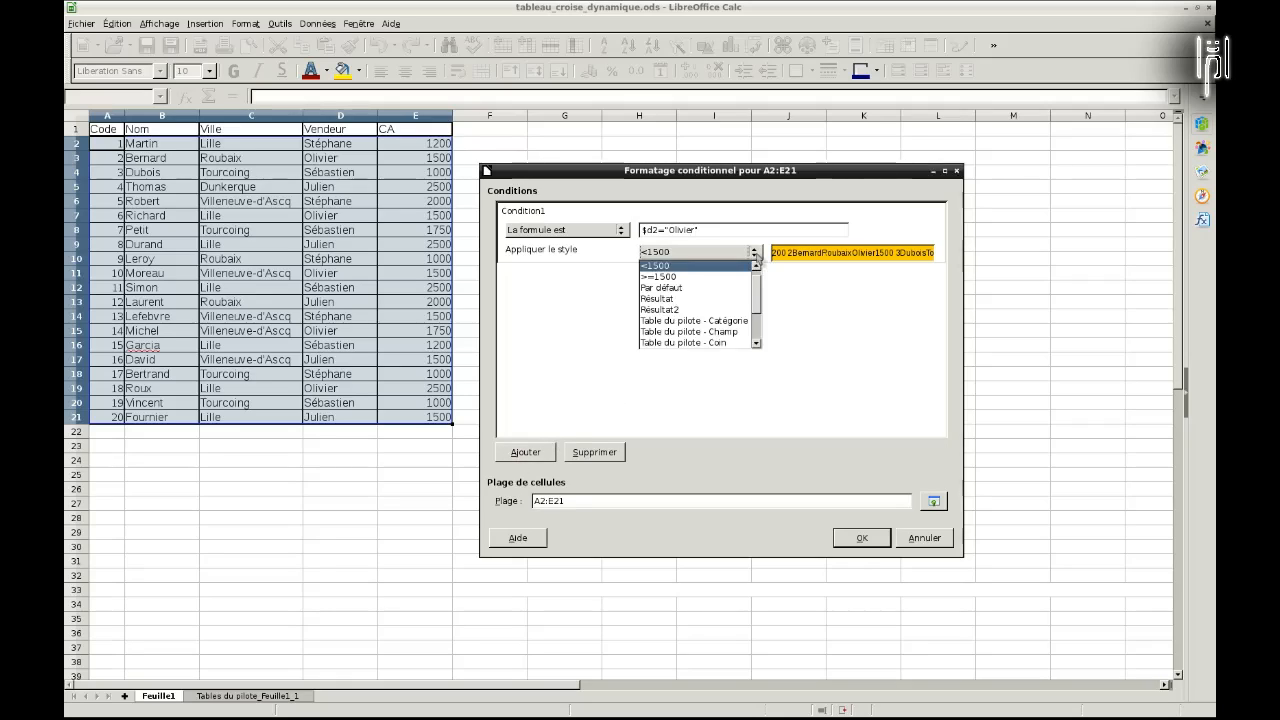
scroll(700, 290, up, 2)
click(700, 277)
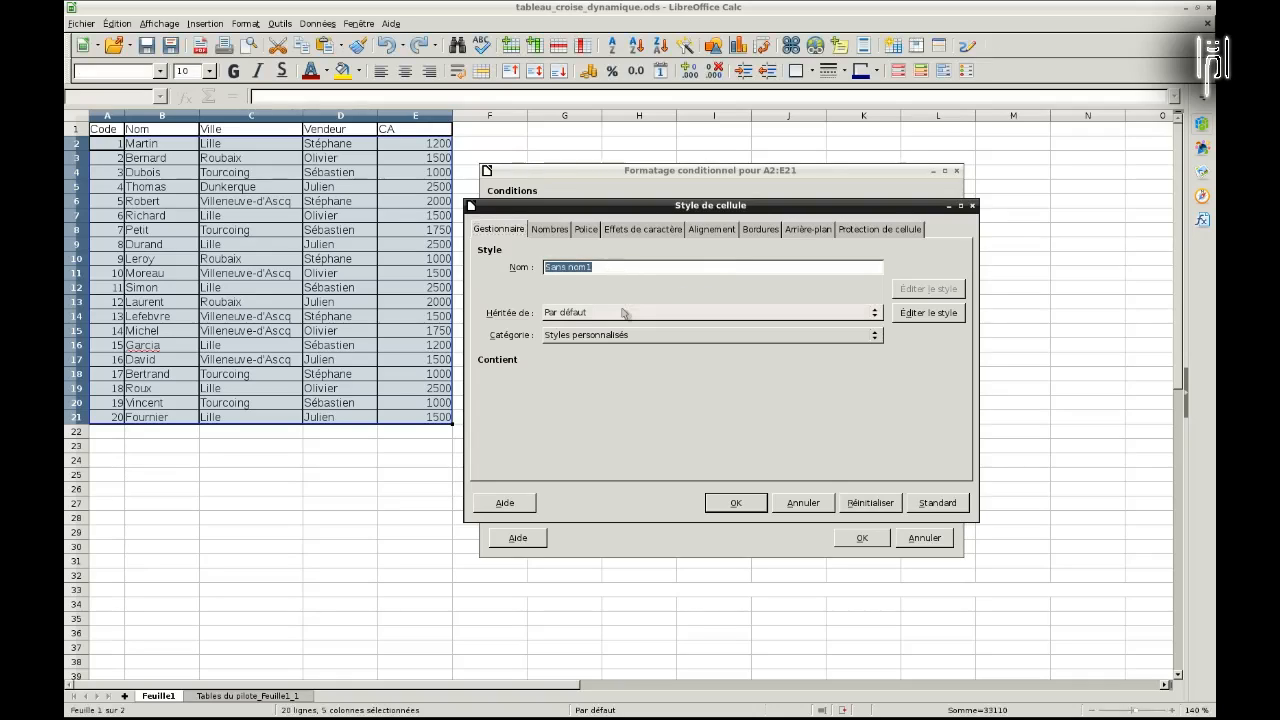
text(Olivier)
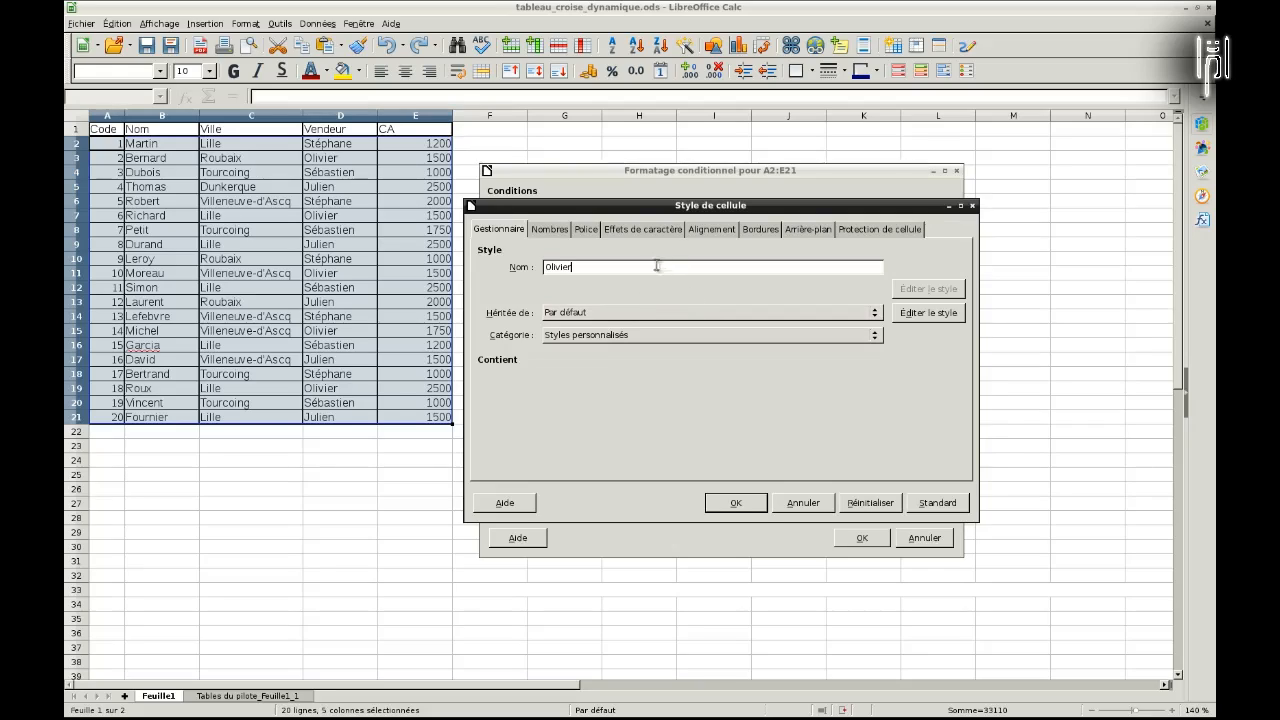
click(627, 230)
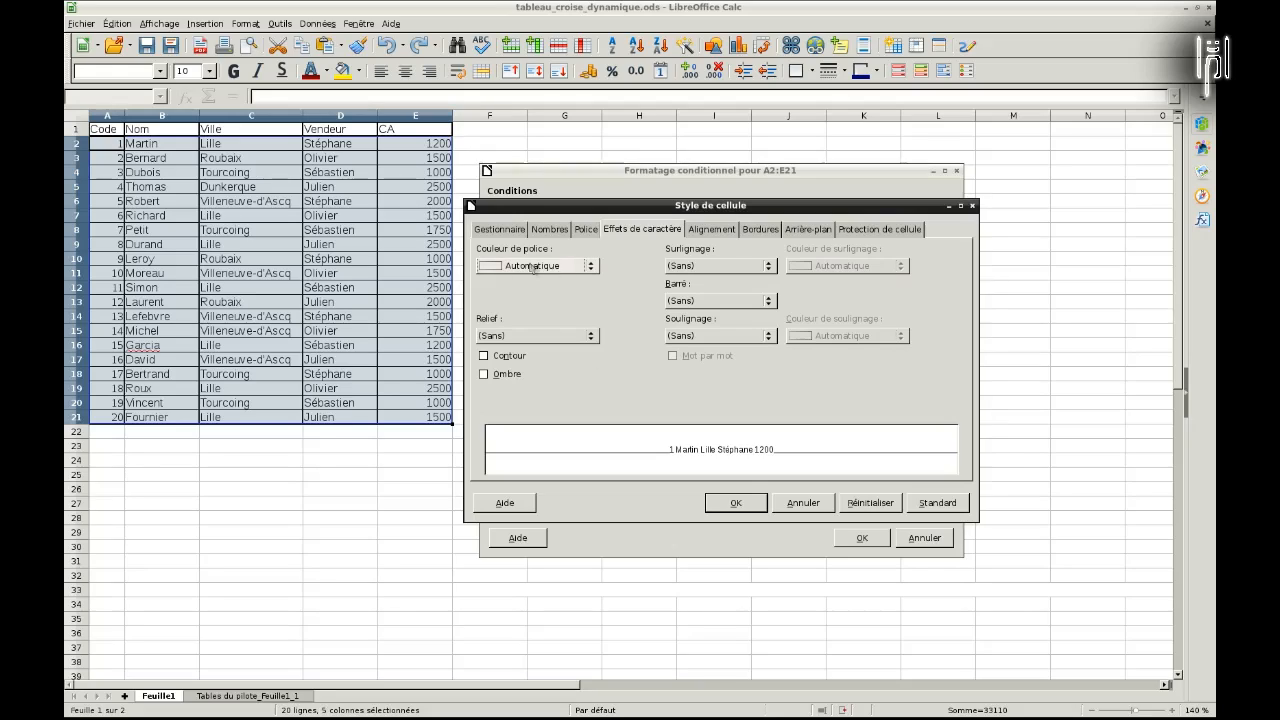
click(591, 266)
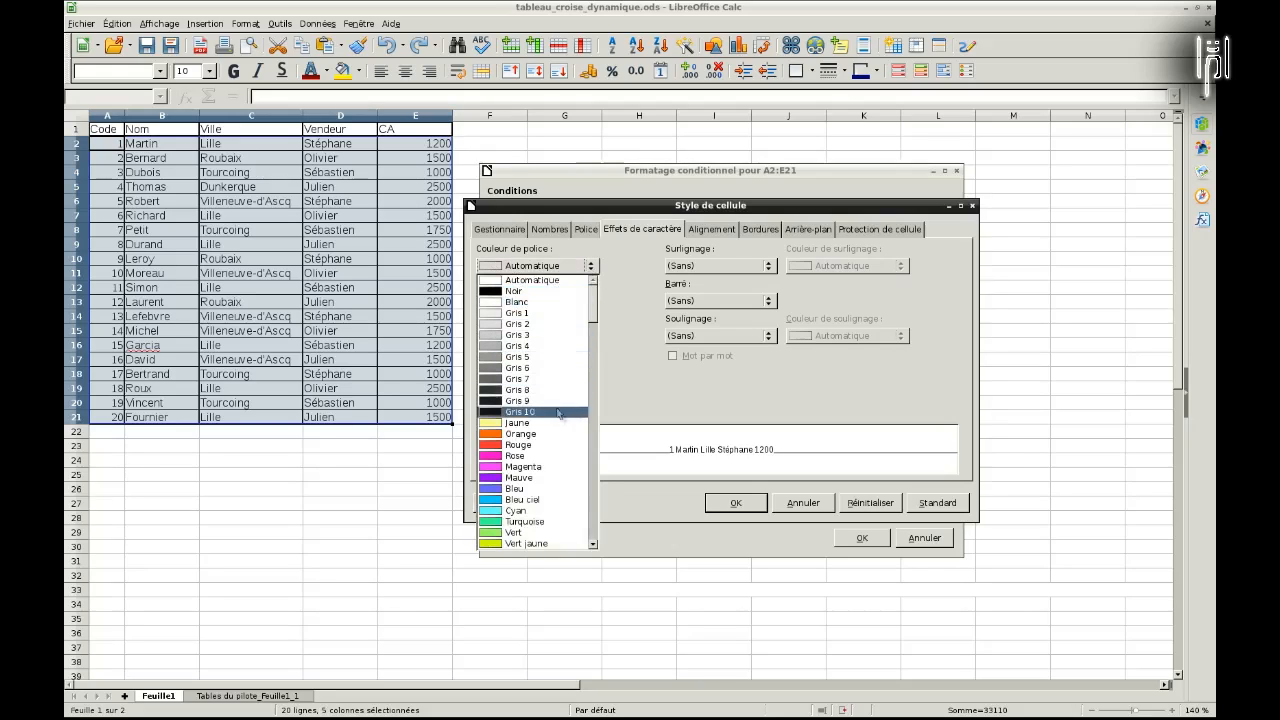
click(514, 489)
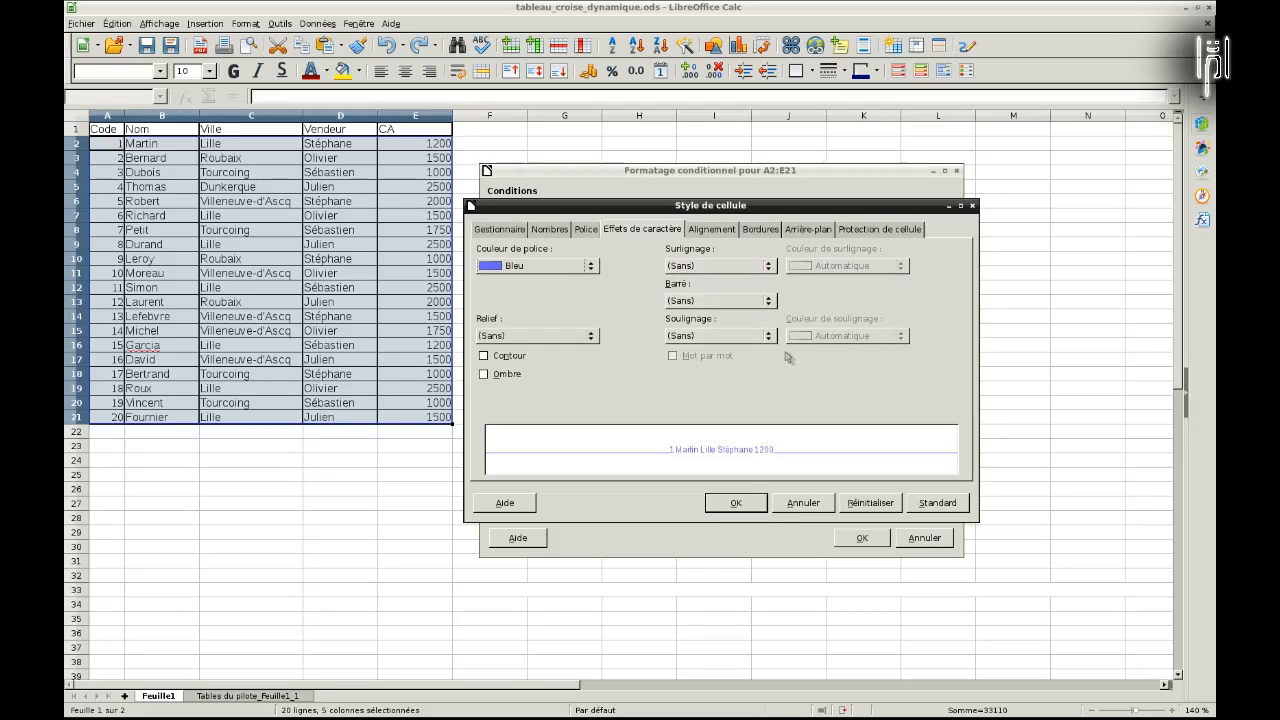
Set the new style's font to bold (Gras) at size 12, and apply the conditional formatting to the table.
click(586, 230)
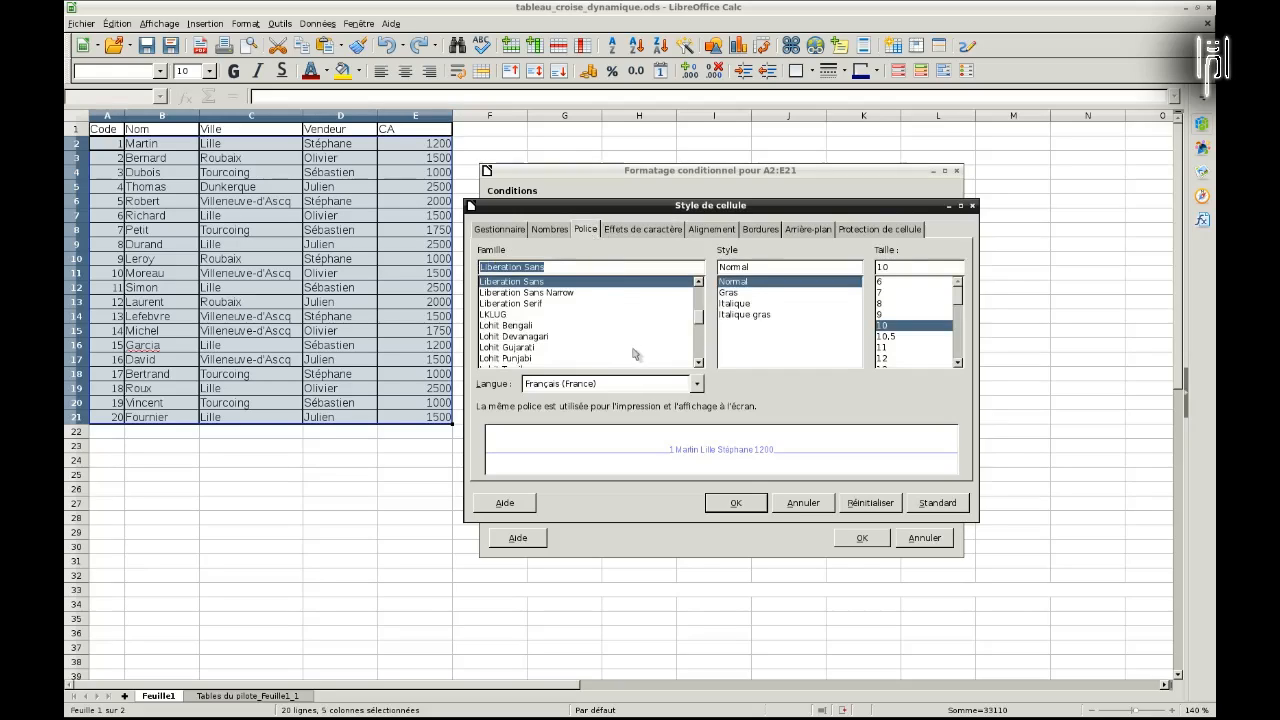
click(734, 294)
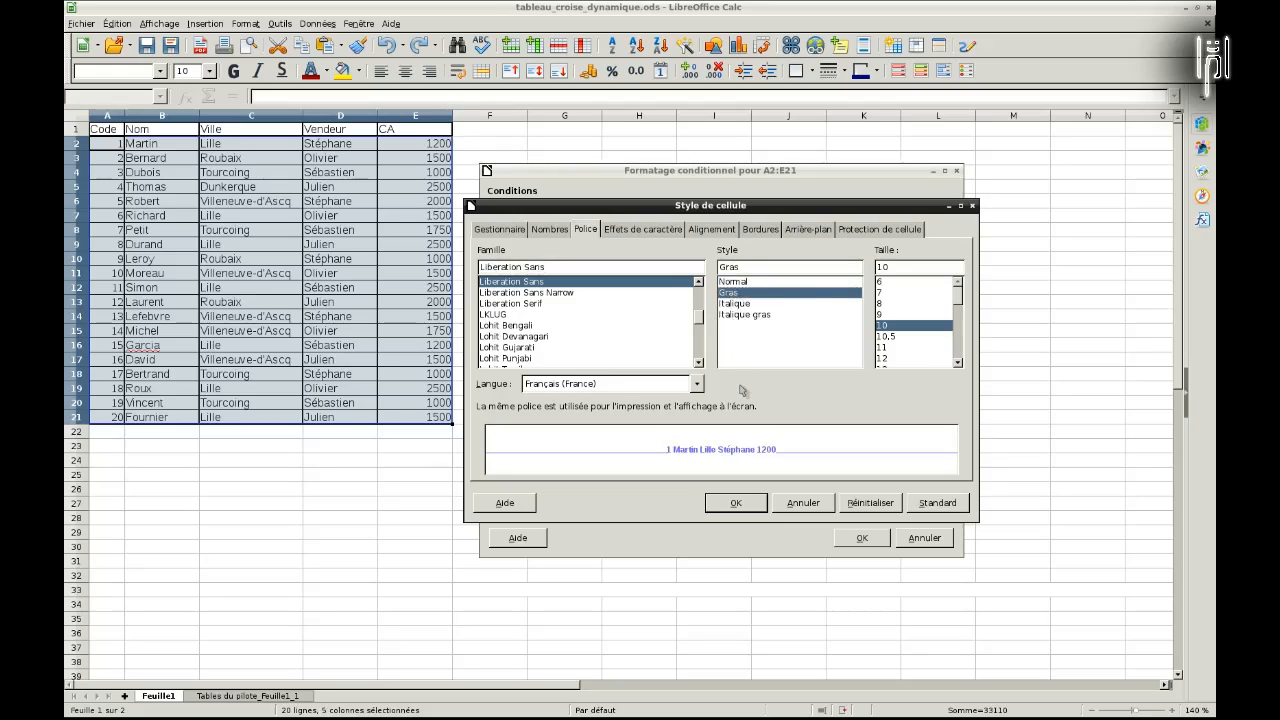
click(957, 362)
click(957, 362)
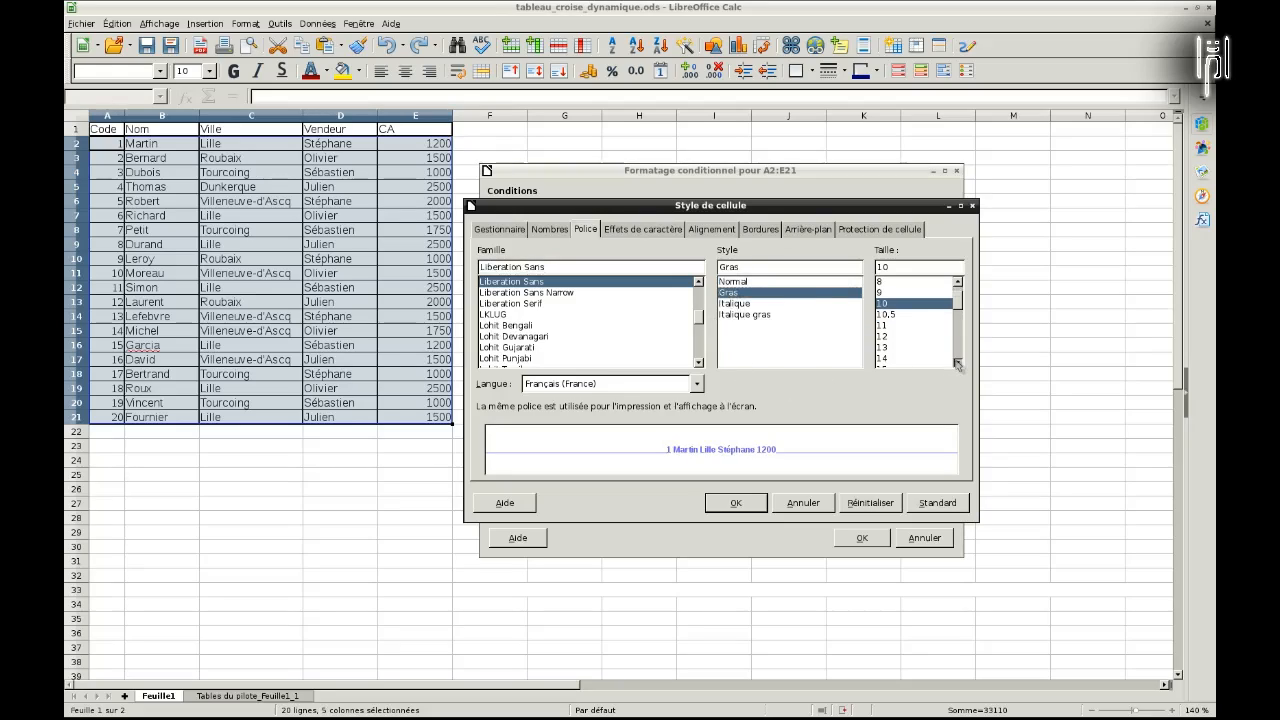
click(885, 337)
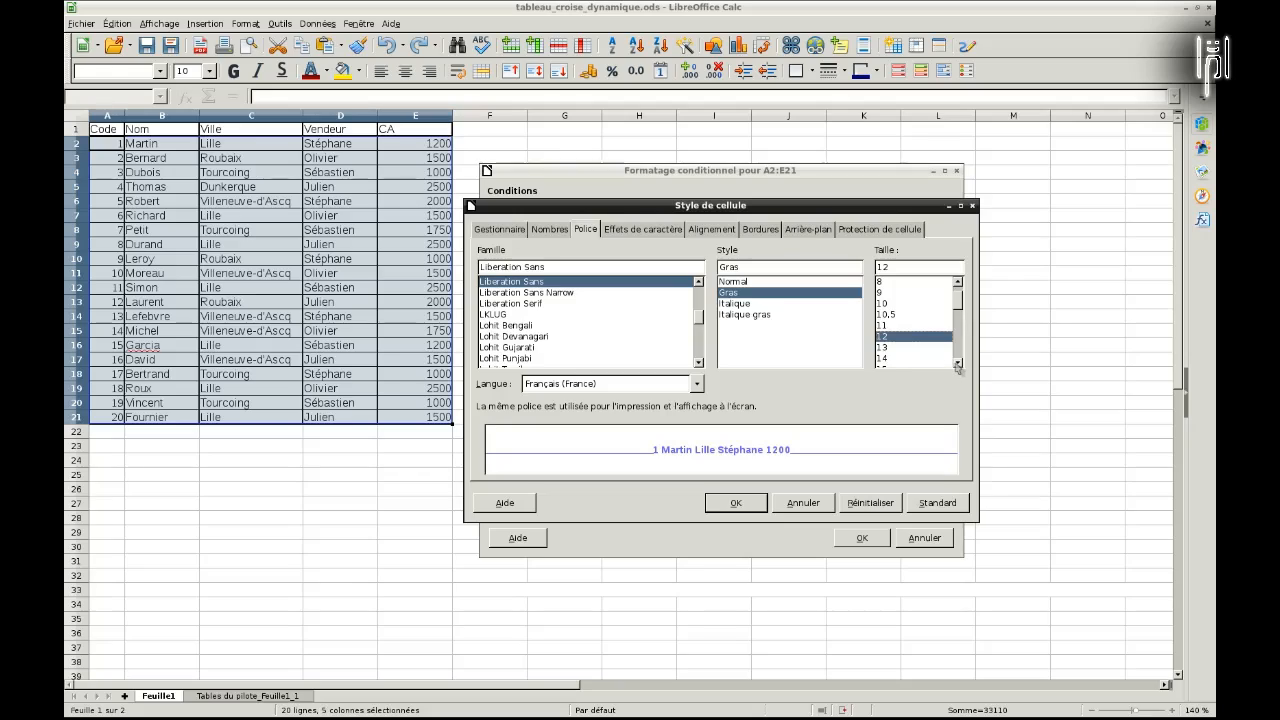
click(735, 502)
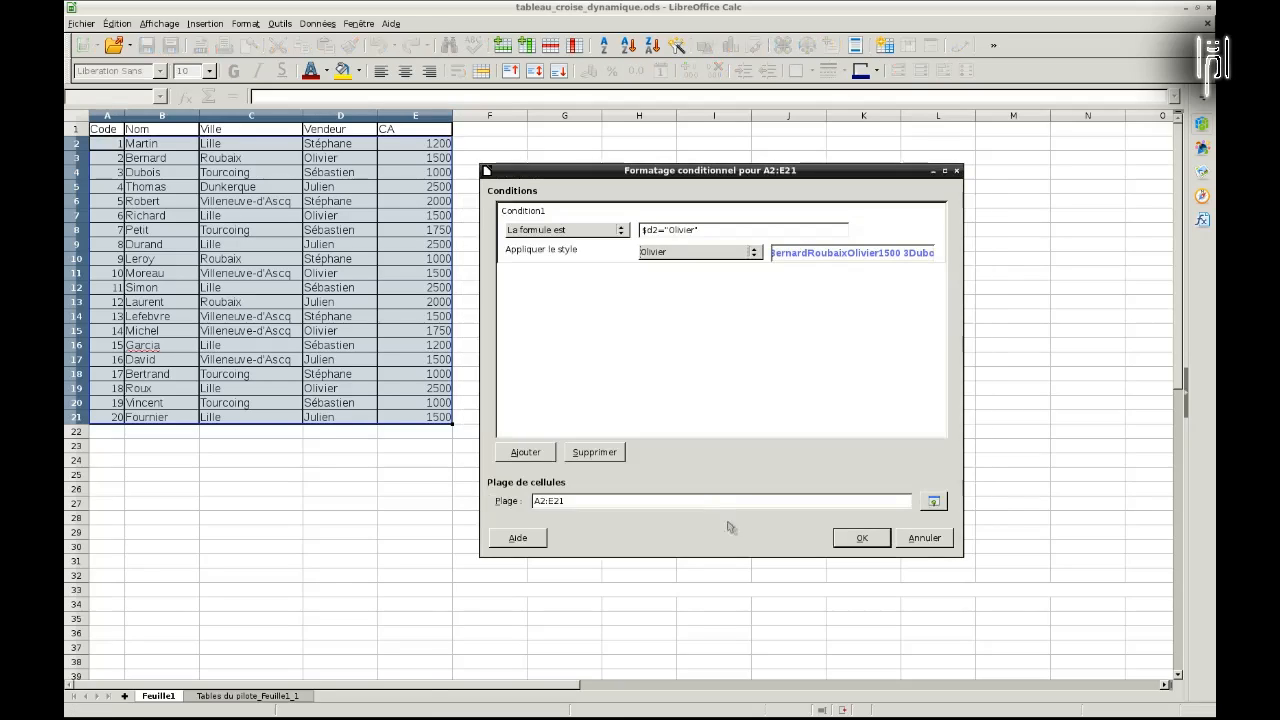
click(859, 540)
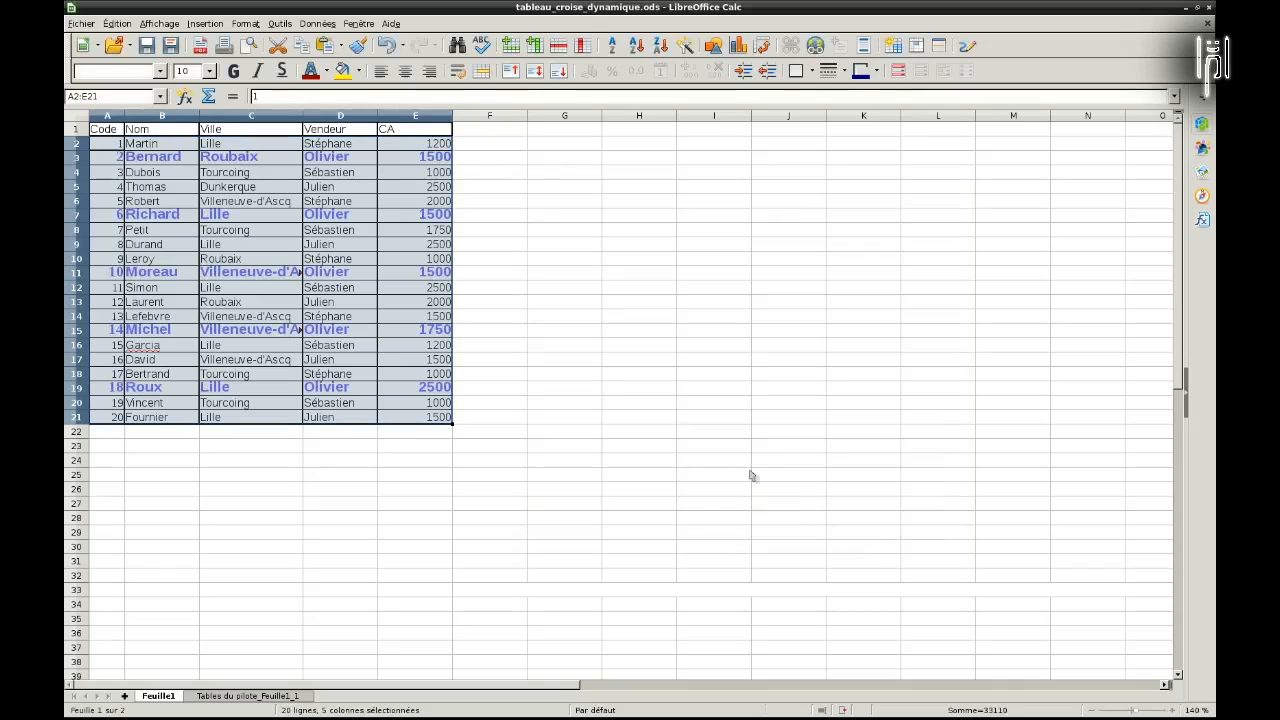
click(657, 404)
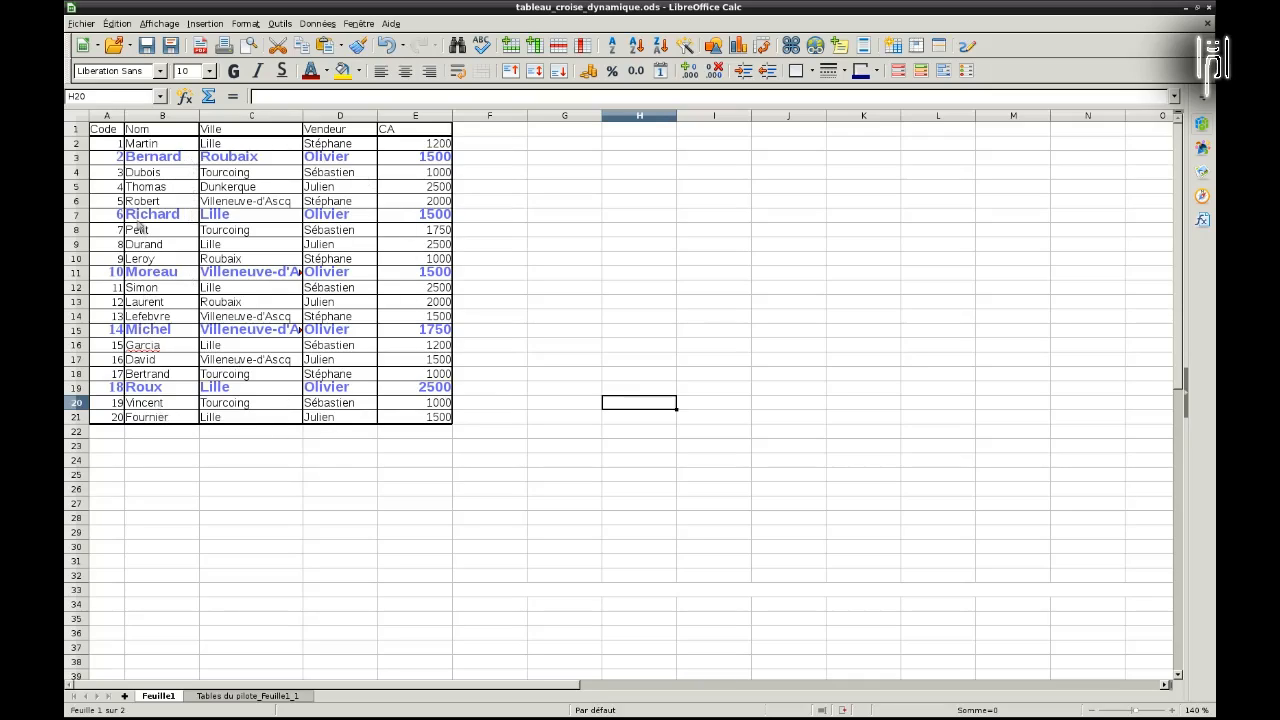
click(566, 345)
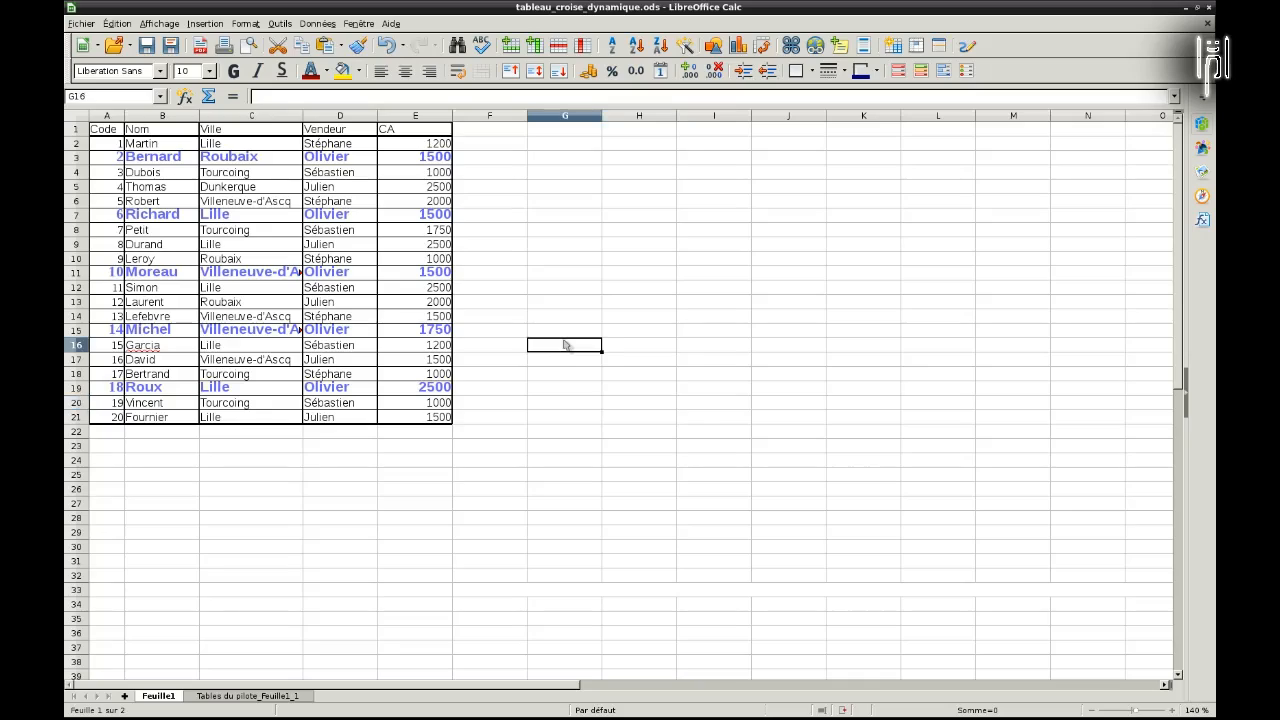